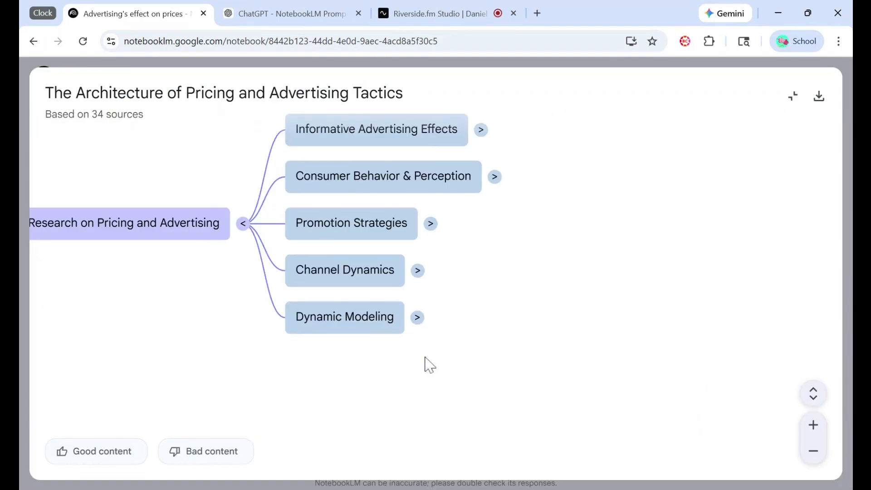
- Examine the whole mind map by expanding all its branches and collapsing them again
{"action": "left_click_drag", "start_coordinate": [176, 295], "coordinate": [361, 330]}
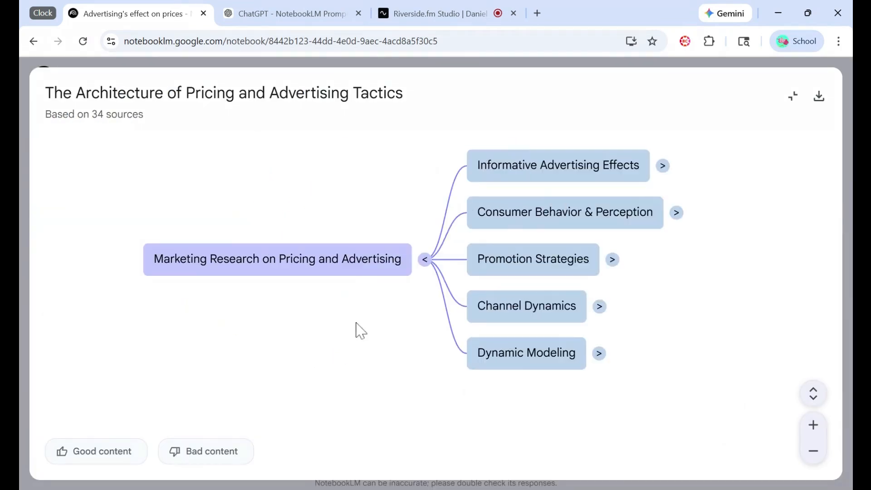
{"action": "scroll", "coordinate": [362, 313], "scroll_direction": "down", "scroll_amount": 2}
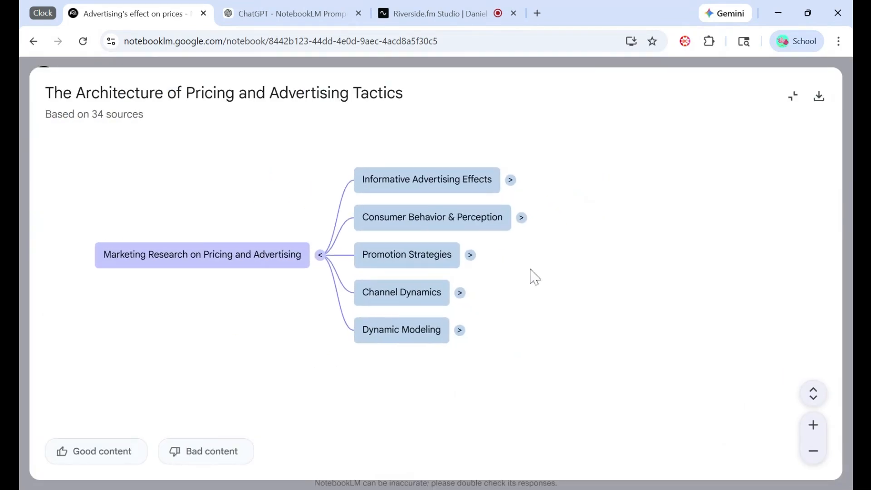
{"action": "left_click", "coordinate": [814, 393]}
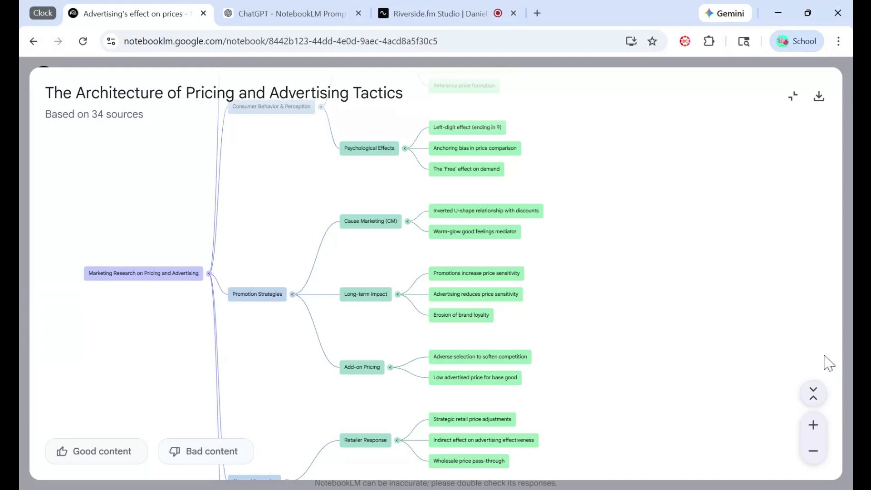
{"action": "left_click", "coordinate": [814, 393]}
{"action": "left_click", "coordinate": [434, 274]}
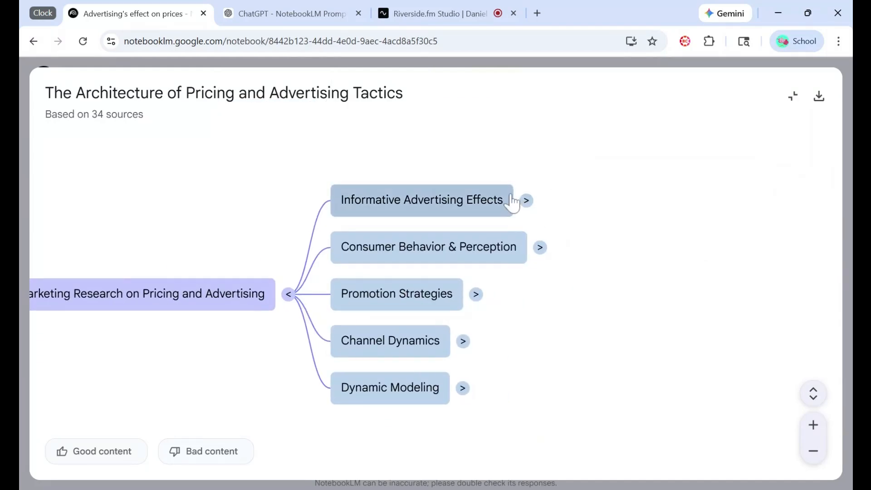
- Expand the Promotion Strategies and Long-term Impact branches, request a chat discussion of Promotion Strategies, and leave the full-screen mind map
{"action": "left_click", "coordinate": [527, 201]}
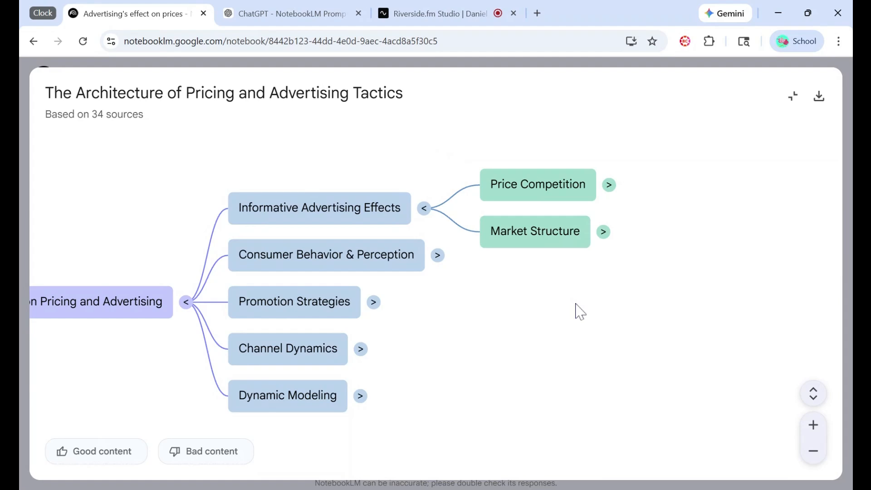
{"action": "left_click", "coordinate": [439, 257]}
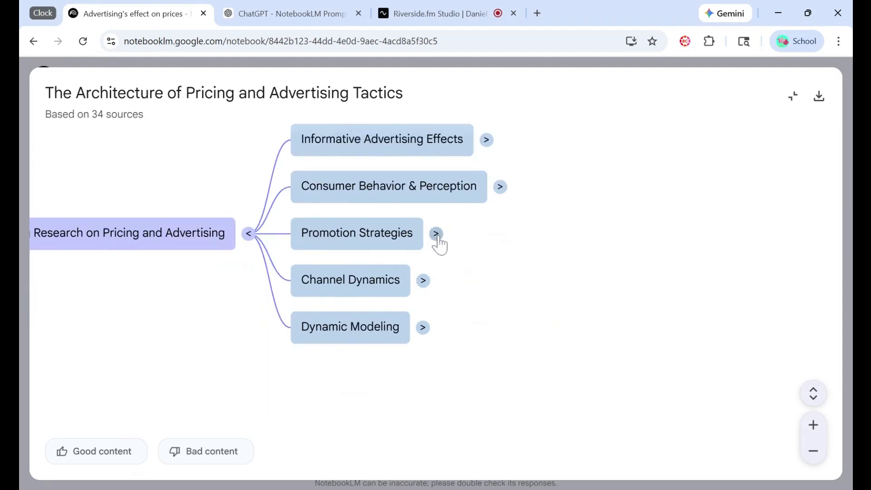
{"action": "left_click", "coordinate": [437, 234]}
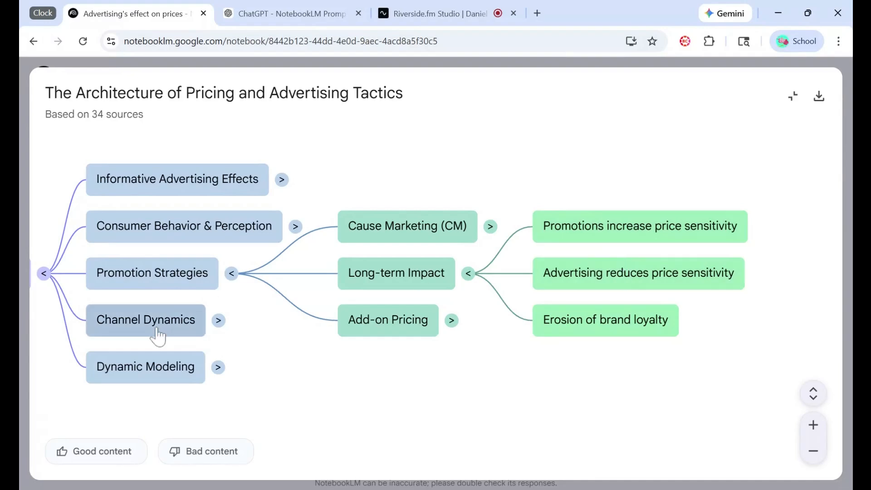
{"action": "key", "text": "Escape"}
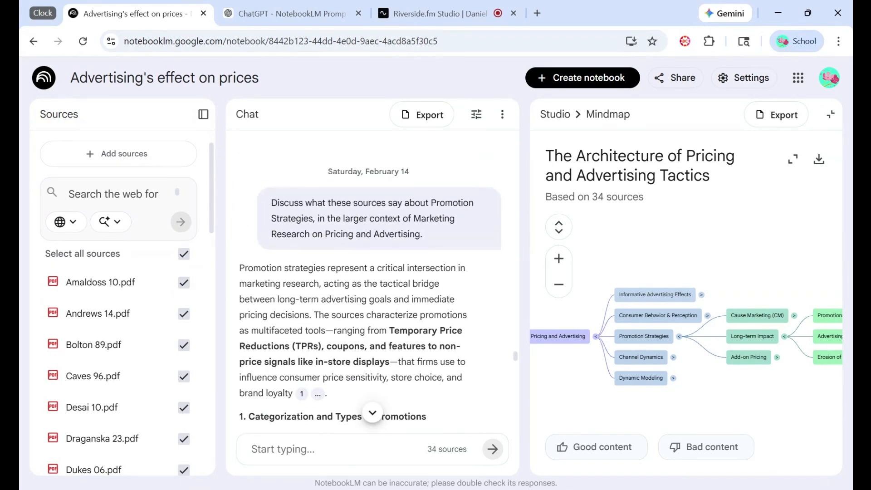
- Read the chat answer on Promotion Strategies, opening a cited passage in Mela 97.pdf and closing the source again
{"action": "left_click_drag", "start_coordinate": [414, 234], "coordinate": [414, 218]}
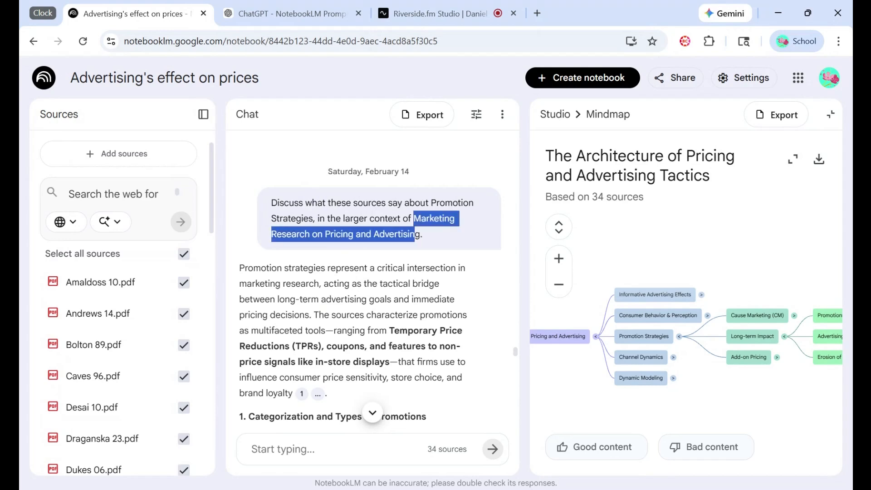
{"action": "scroll", "coordinate": [321, 393], "scroll_direction": "down", "scroll_amount": 3}
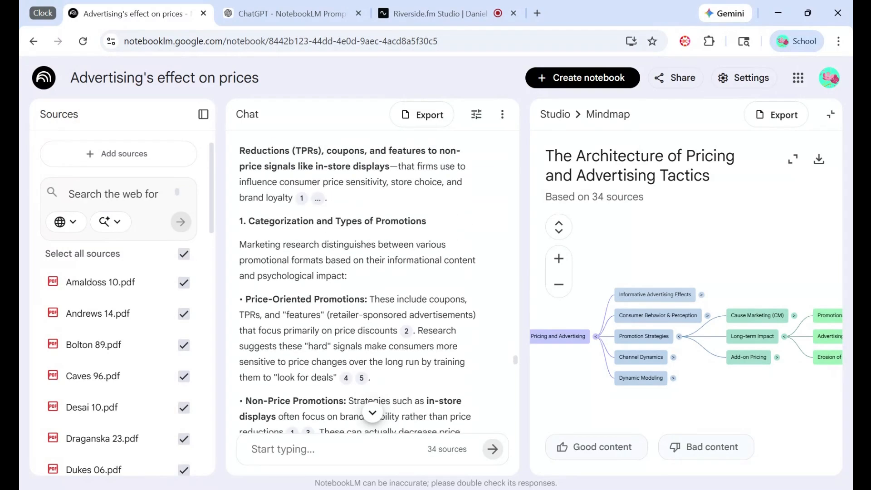
{"action": "left_click", "coordinate": [319, 198]}
{"action": "left_click", "coordinate": [332, 197]}
{"action": "scroll", "coordinate": [403, 300], "scroll_direction": "down", "scroll_amount": 5}
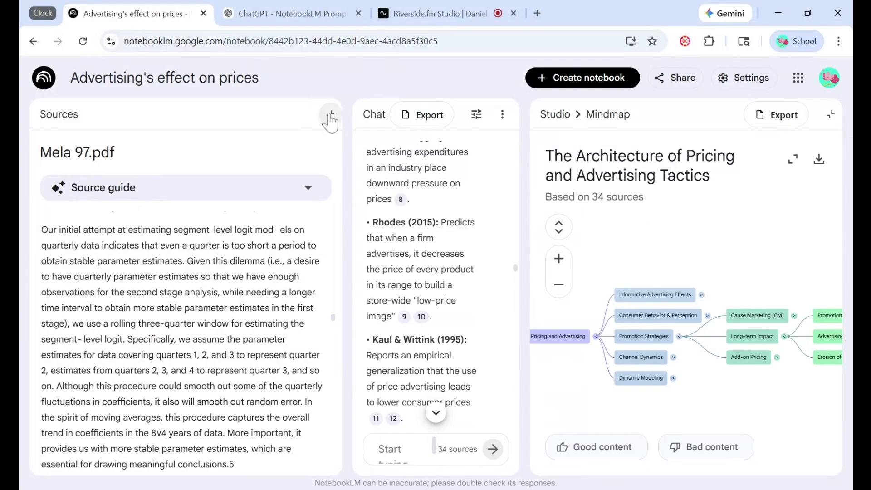
{"action": "left_click", "coordinate": [331, 114]}
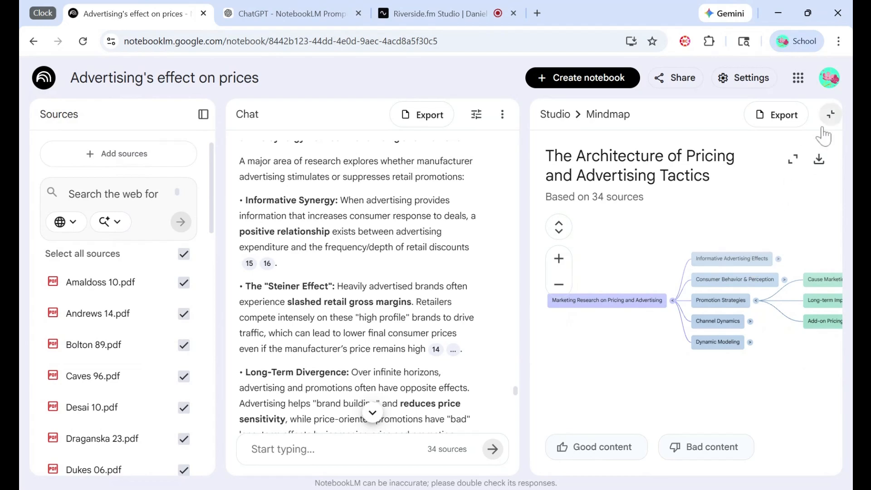
- Close the mind map and start a new report using the Create Your Own format
{"action": "left_click", "coordinate": [832, 117]}
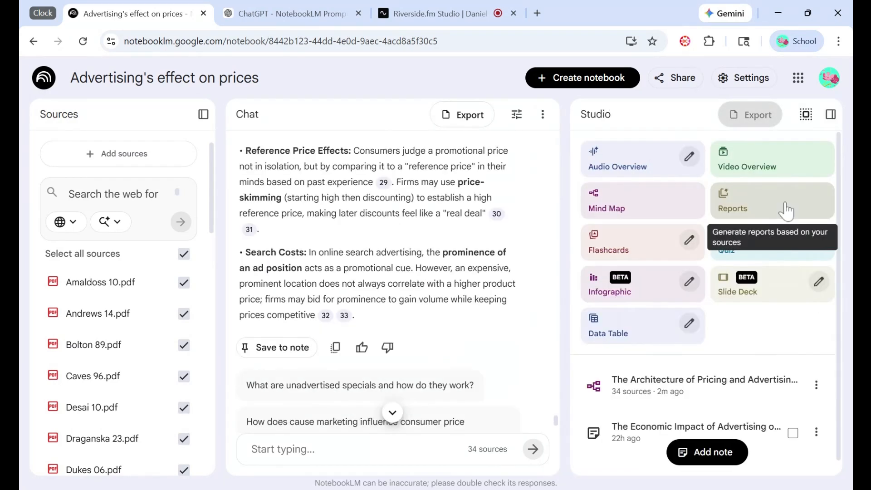
{"action": "left_click", "coordinate": [787, 210]}
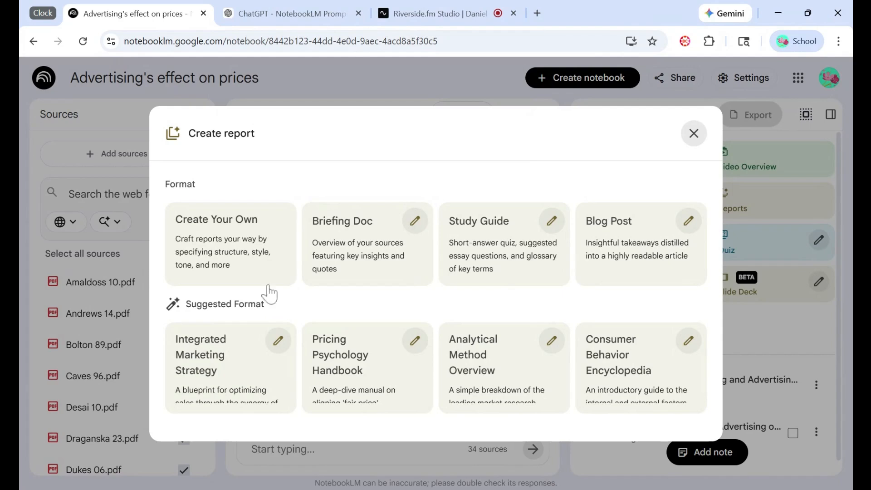
{"action": "left_click", "coordinate": [284, 245]}
{"action": "left_click", "coordinate": [318, 336]}
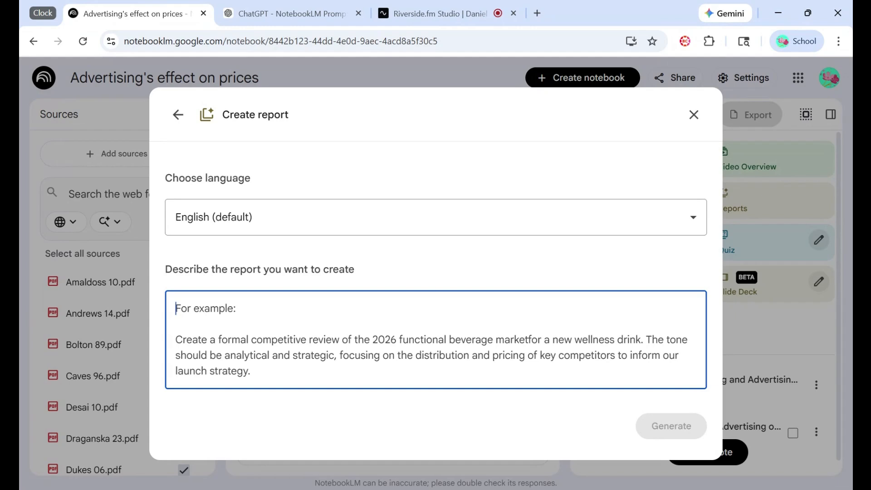
- Switch to the NotebookLM Prompt Engineer GPT in ChatGPT and ask it to create a report prompt to write a literature review
{"action": "key", "text": "ctrl+Tab"}
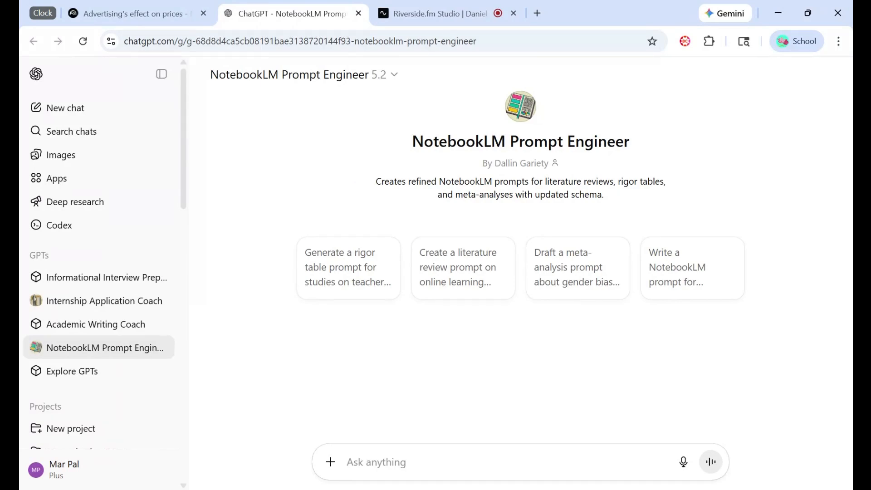
{"action": "type", "text": "create a "}
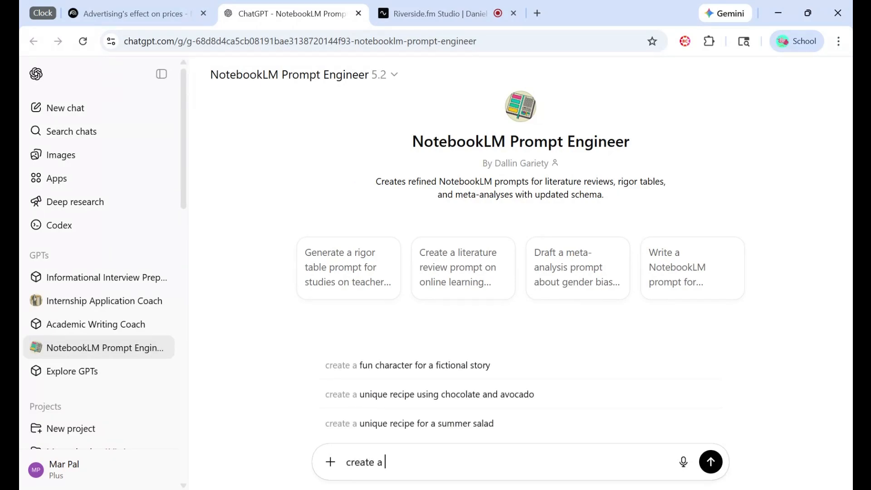
{"action": "type", "text": "report prompt "}
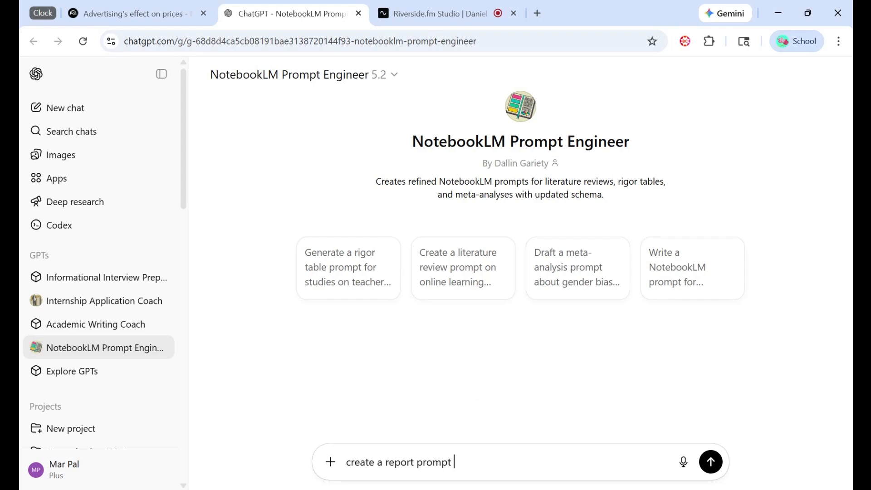
{"action": "type", "text": "to write a literature review b"}
{"action": "key", "text": "Return"}
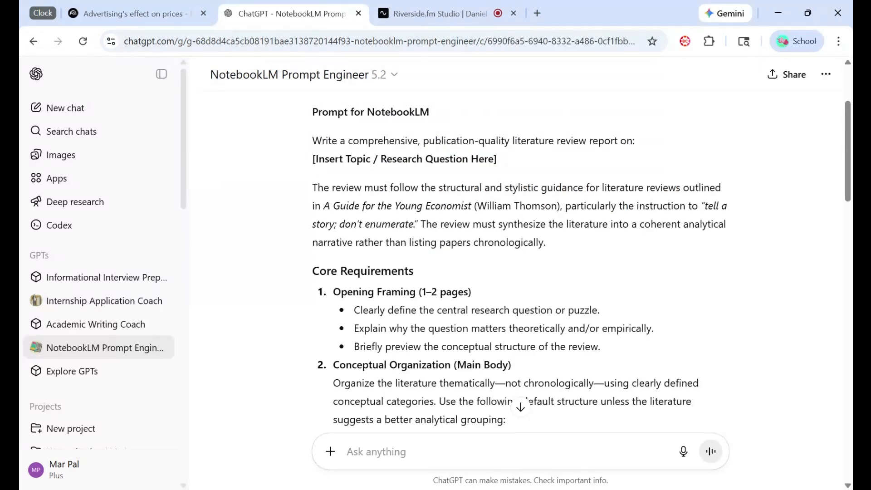
- Examine the generated prompt's topic placeholder, opening framing and conceptual organization requirements
{"action": "left_click_drag", "start_coordinate": [312, 162], "coordinate": [511, 159]}
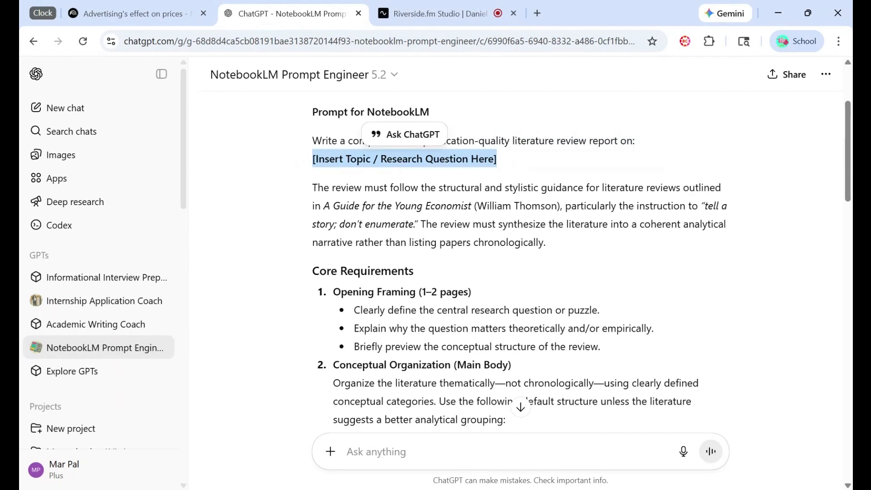
{"action": "left_click", "coordinate": [511, 224]}
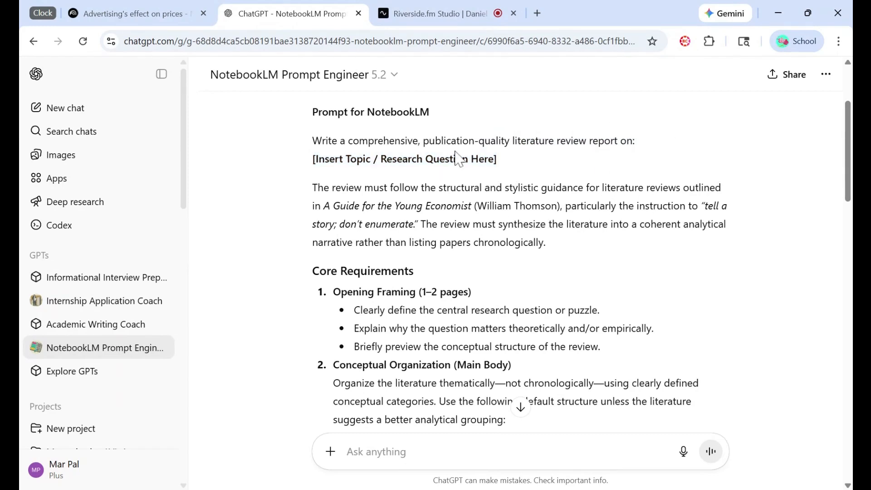
{"action": "scroll", "coordinate": [527, 246], "scroll_direction": "down", "scroll_amount": 4}
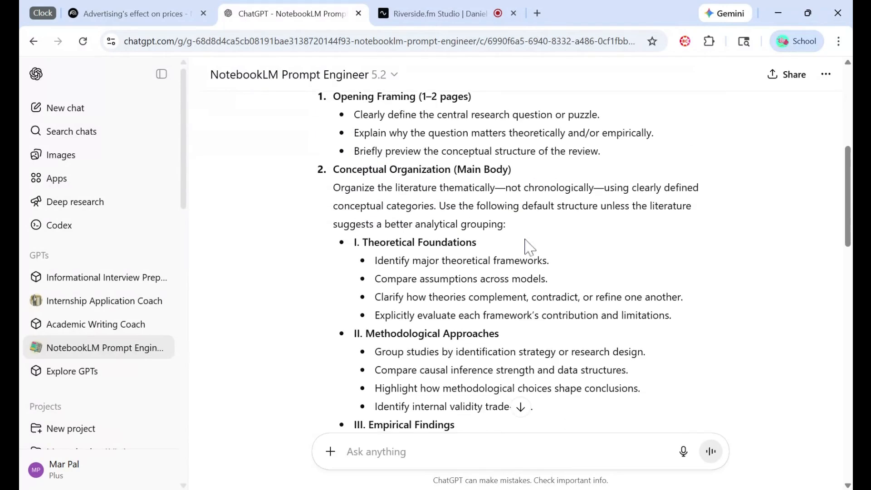
{"action": "scroll", "coordinate": [526, 245], "scroll_direction": "down", "scroll_amount": 1}
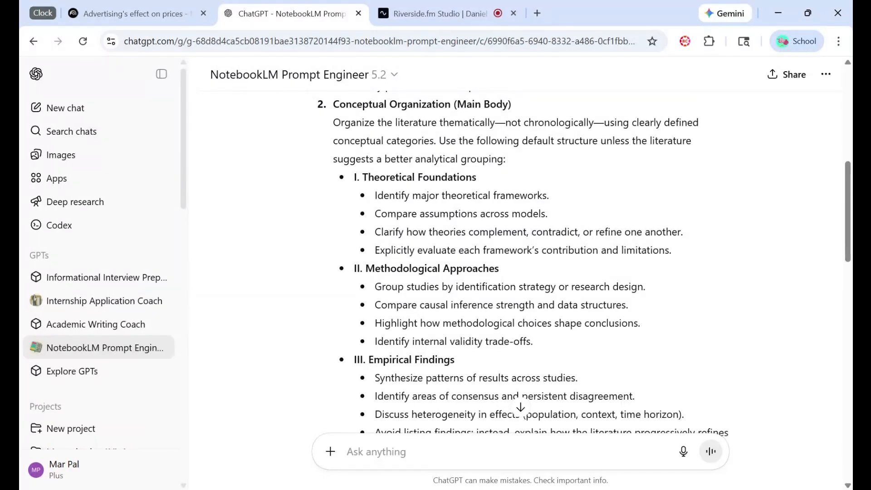
{"action": "scroll", "coordinate": [472, 234], "scroll_direction": "down", "scroll_amount": 2}
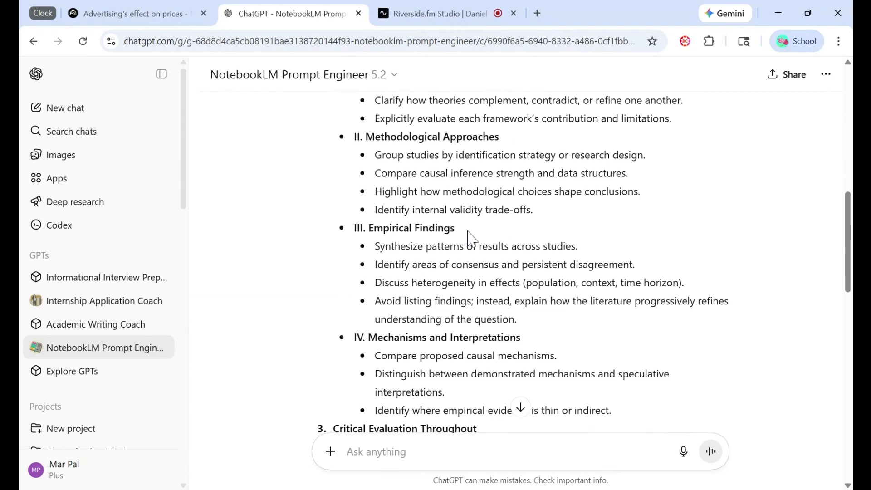
{"action": "scroll", "coordinate": [472, 233], "scroll_direction": "down", "scroll_amount": 2}
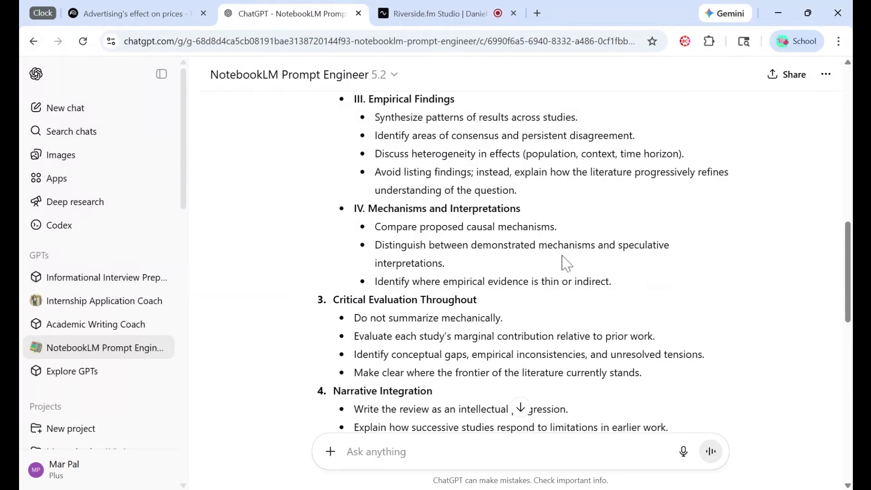
- Examine the generated prompt's critical evaluation instructions, style requirements and output format
{"action": "scroll", "coordinate": [472, 254], "scroll_direction": "down", "scroll_amount": 3}
{"action": "left_click_drag", "start_coordinate": [362, 188], "coordinate": [509, 199]}
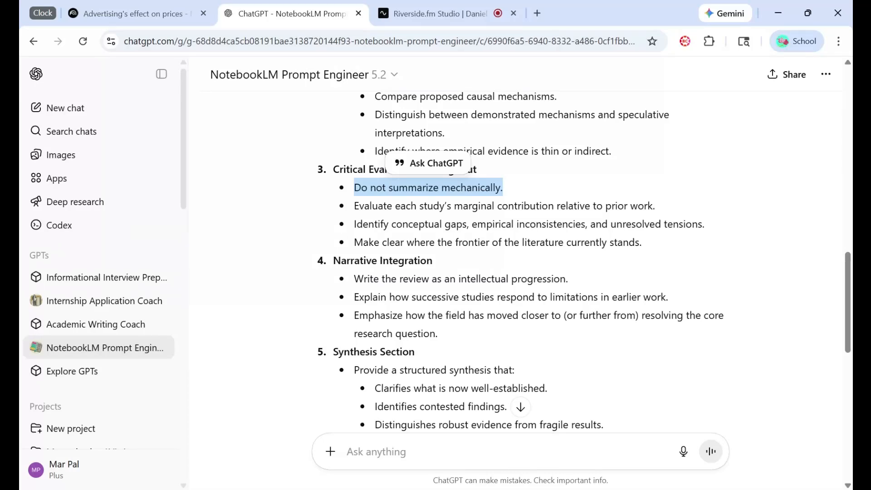
{"action": "left_click_drag", "start_coordinate": [355, 225], "coordinate": [466, 229]}
{"action": "double_click", "coordinate": [683, 224]}
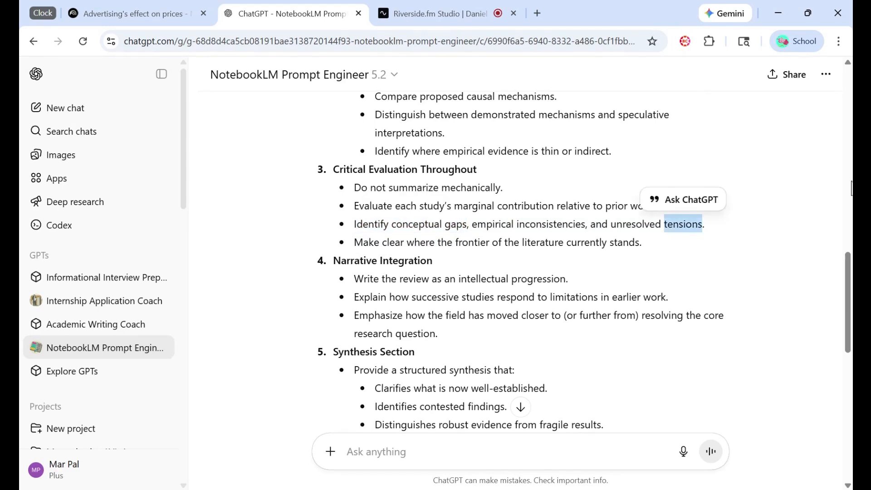
{"action": "left_click", "coordinate": [688, 244]}
{"action": "scroll", "coordinate": [667, 265], "scroll_direction": "down", "scroll_amount": 8}
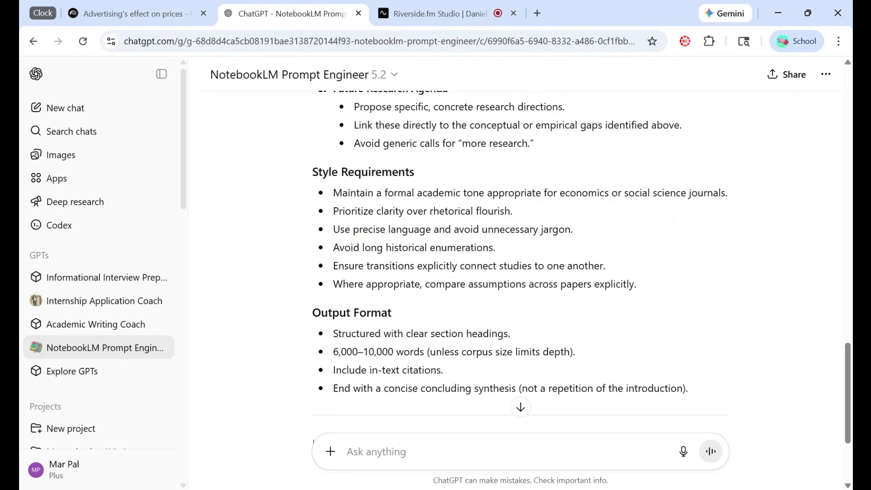
{"action": "left_click_drag", "start_coordinate": [333, 193], "coordinate": [493, 193]}
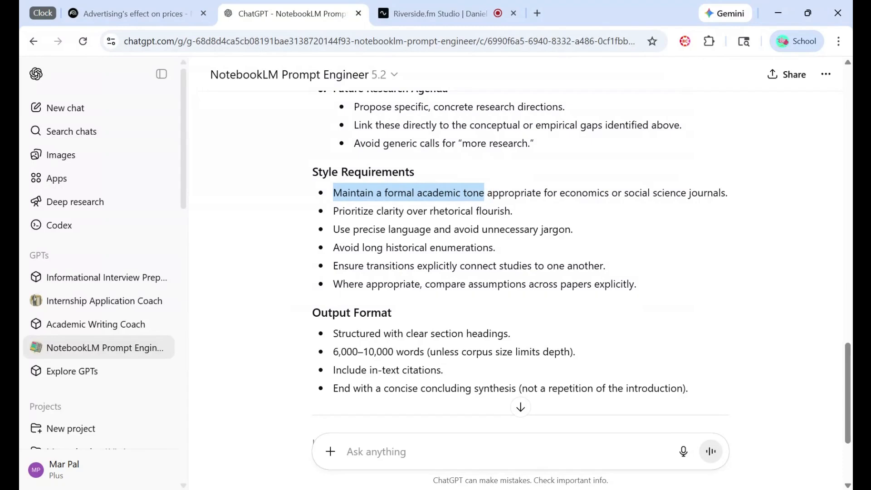
{"action": "scroll", "coordinate": [474, 264], "scroll_direction": "down", "scroll_amount": 3}
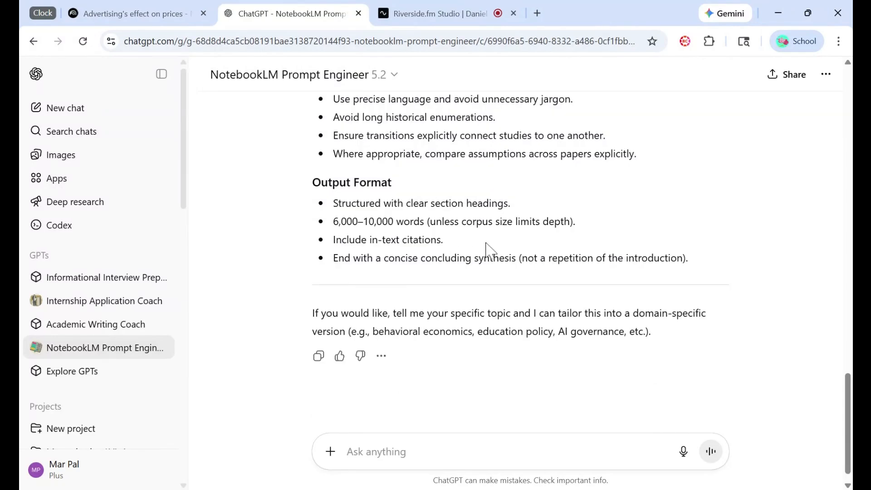
- Switch to NotebookLM, paste the generated literature review prompt into the report description, and look it over
{"action": "key", "text": "ctrl+shift+Tab"}
{"action": "scroll", "coordinate": [433, 290], "scroll_direction": "down", "scroll_amount": 2}
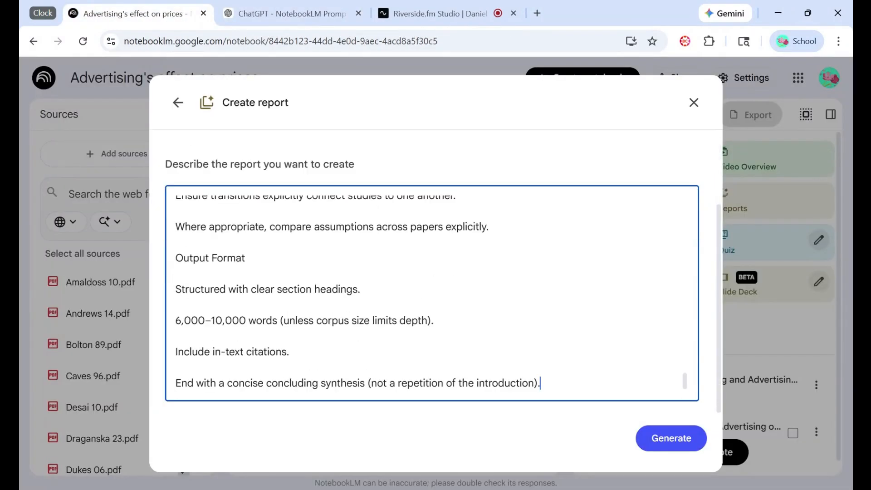
{"action": "scroll", "coordinate": [433, 291], "scroll_direction": "up", "scroll_amount": 4}
{"action": "scroll", "coordinate": [434, 293], "scroll_direction": "up", "scroll_amount": 5}
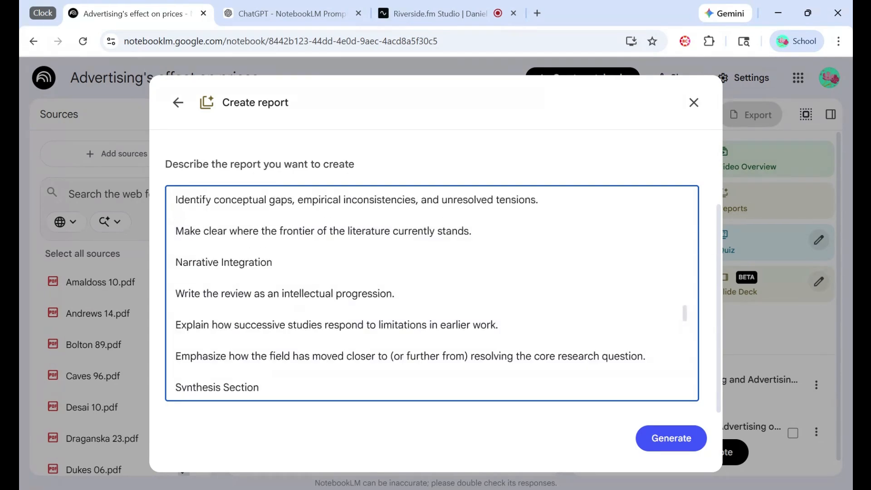
{"action": "scroll", "coordinate": [434, 293], "scroll_direction": "up", "scroll_amount": 2}
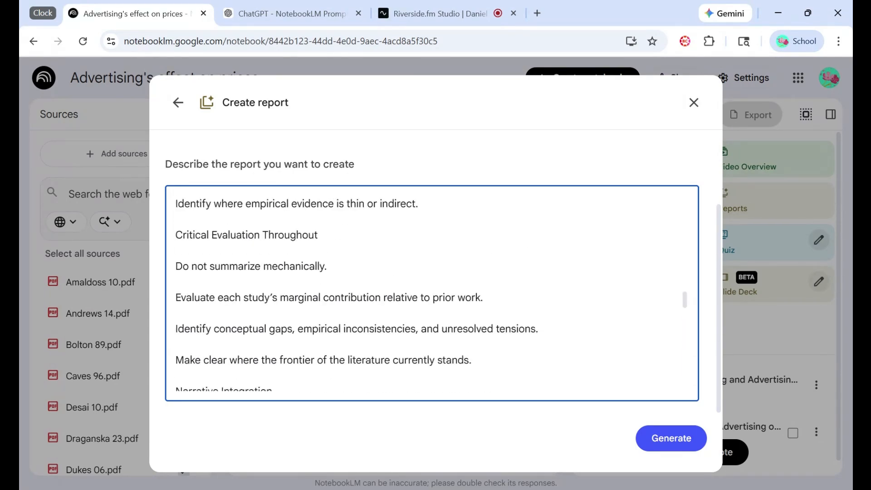
- Recheck the end of the generated prompt in ChatGPT and return to the report description in NotebookLM
{"action": "key", "text": "ctrl+Tab"}
{"action": "left_click", "coordinate": [521, 247]}
{"action": "scroll", "coordinate": [519, 227], "scroll_direction": "down", "scroll_amount": 5}
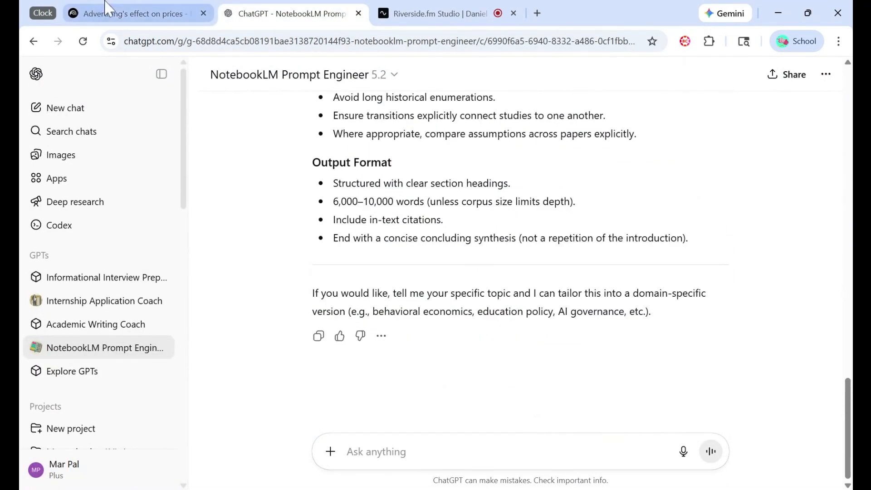
{"action": "left_click", "coordinate": [120, 11]}
{"action": "scroll", "coordinate": [432, 345], "scroll_direction": "down", "scroll_amount": 3}
{"action": "scroll", "coordinate": [432, 345], "scroll_direction": "up", "scroll_amount": 4}
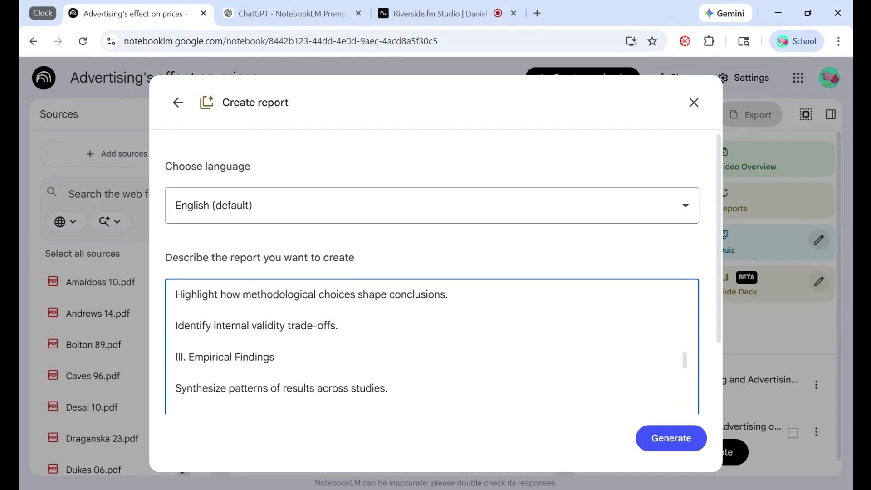
- Review the rest of the pasted prompt, remove the "[Insert Topic / Research Question Here]" placeholder from the report description, and generate the report
{"action": "scroll", "coordinate": [431, 345], "scroll_direction": "down", "scroll_amount": 8}
{"action": "scroll", "coordinate": [702, 175], "scroll_direction": "down", "scroll_amount": 2}
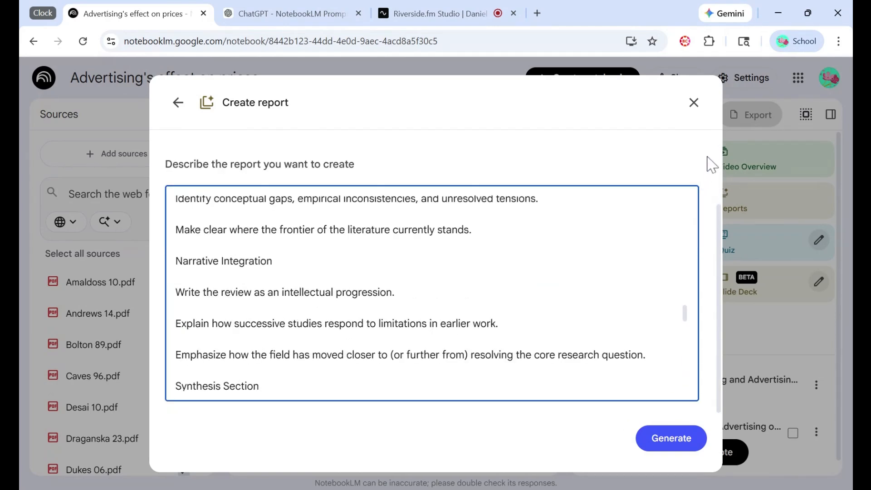
{"action": "scroll", "coordinate": [431, 293], "scroll_direction": "down", "scroll_amount": 5}
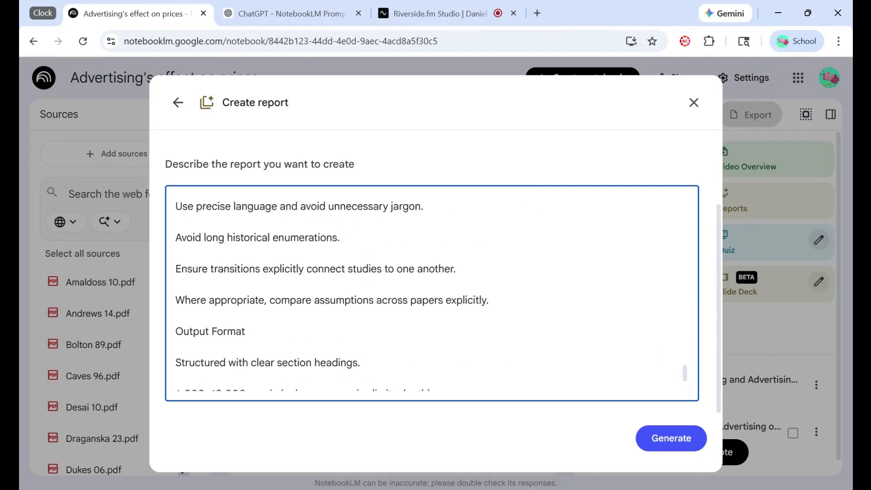
{"action": "scroll", "coordinate": [431, 292], "scroll_direction": "down", "scroll_amount": 2}
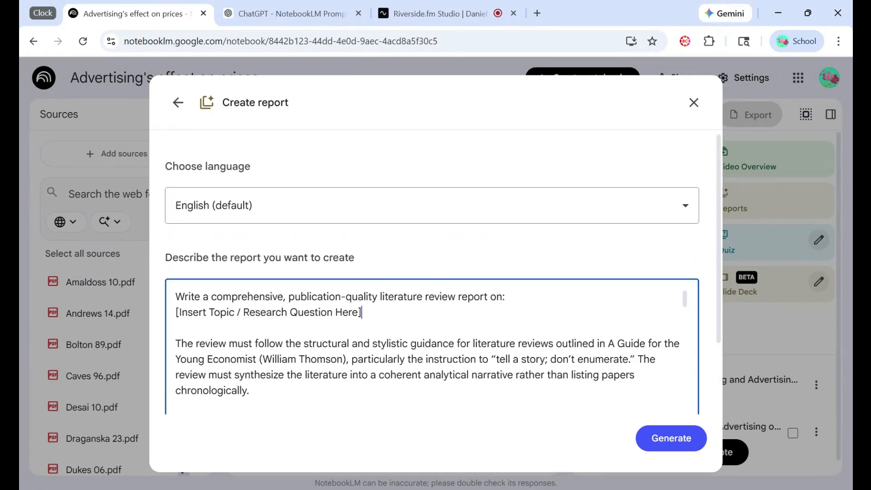
{"action": "left_click_drag", "start_coordinate": [362, 313], "coordinate": [160, 322]}
{"action": "key", "text": "BackSpace"}
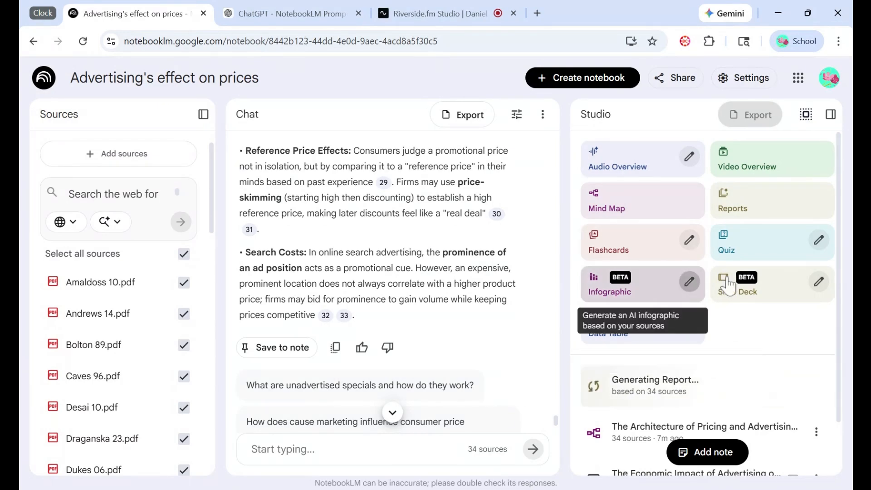
- Add a note titled "This is my note" containing a numbered list with "item one" and "item two"
{"action": "scroll", "coordinate": [749, 356], "scroll_direction": "down", "scroll_amount": 2}
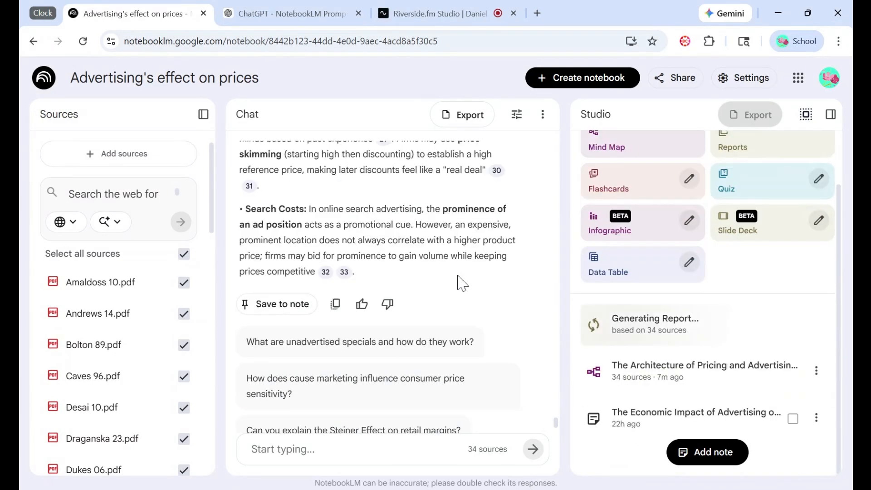
{"action": "scroll", "coordinate": [392, 317], "scroll_direction": "up", "scroll_amount": 6}
{"action": "scroll", "coordinate": [393, 429], "scroll_direction": "down", "scroll_amount": 8}
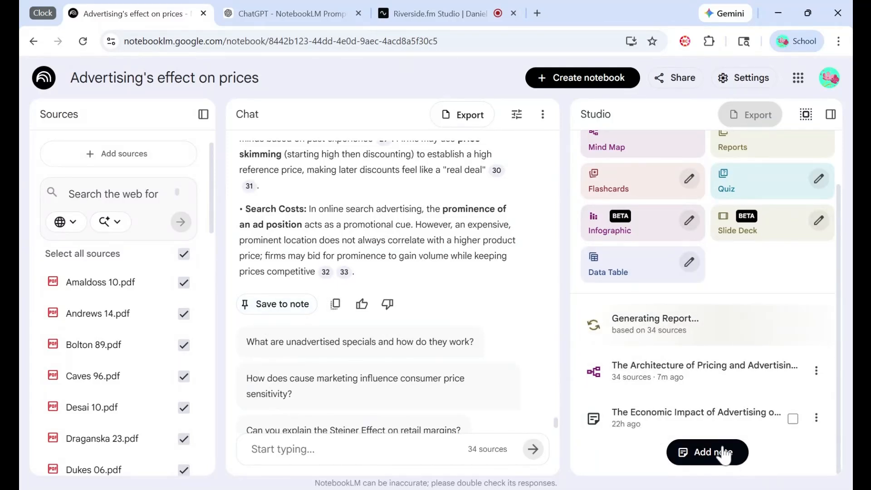
{"action": "left_click", "coordinate": [701, 455]}
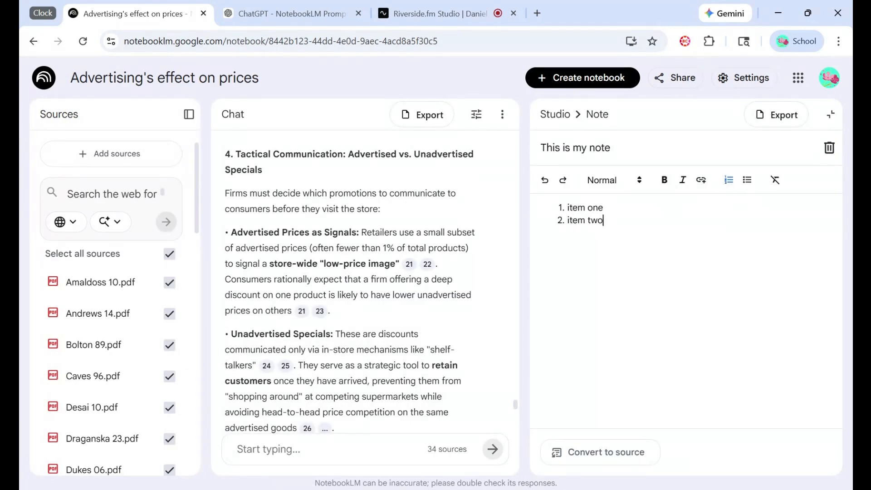
- Convert the note "This is my note" to a source and look for it in the notebook's source list
{"action": "left_click", "coordinate": [608, 459]}
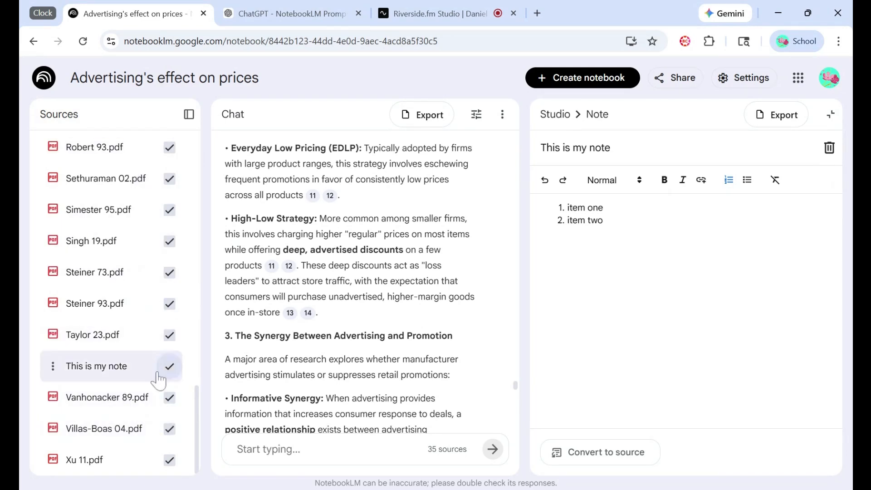
{"action": "scroll", "coordinate": [113, 380], "scroll_direction": "up", "scroll_amount": 4}
{"action": "scroll", "coordinate": [104, 246], "scroll_direction": "up", "scroll_amount": 15}
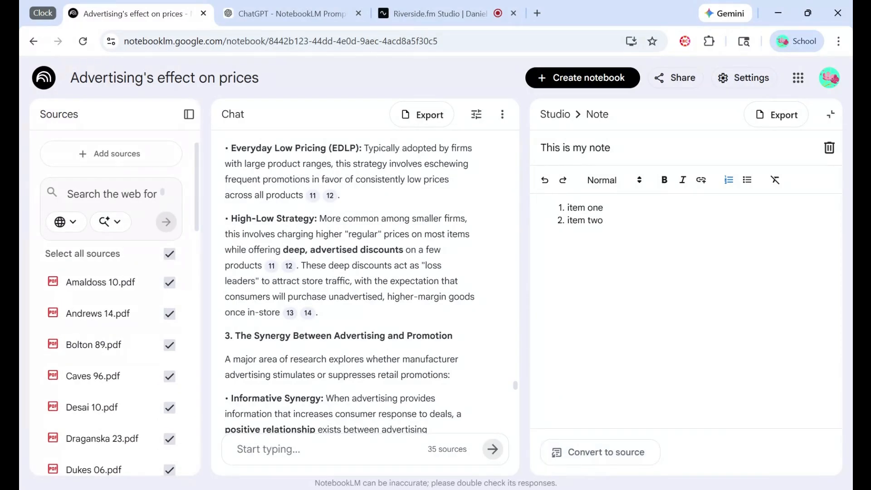
- Delete the open note and the mind map on the architecture of pricing and advertising from Studio
{"action": "left_click", "coordinate": [830, 147]}
{"action": "left_click", "coordinate": [479, 290]}
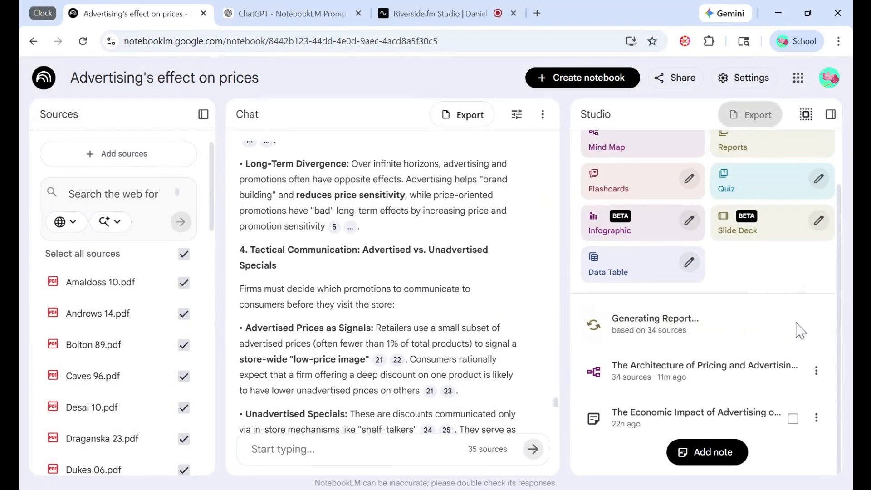
{"action": "left_click", "coordinate": [817, 371]}
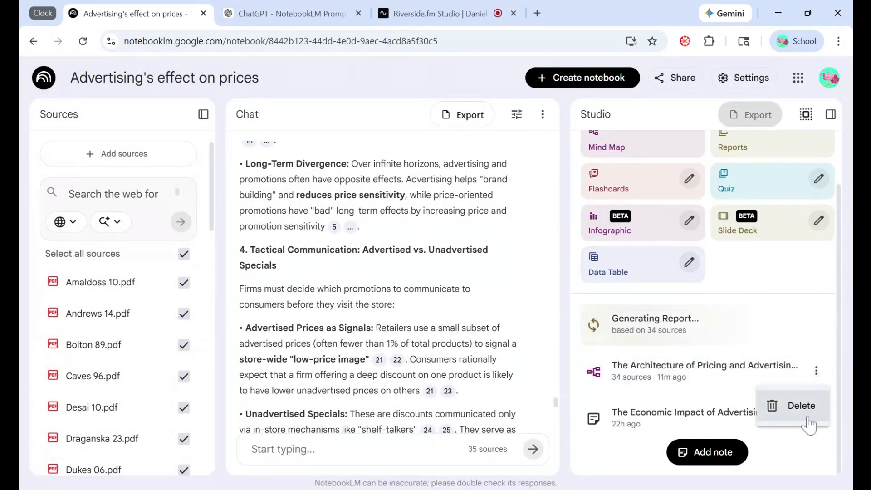
{"action": "left_click", "coordinate": [801, 406]}
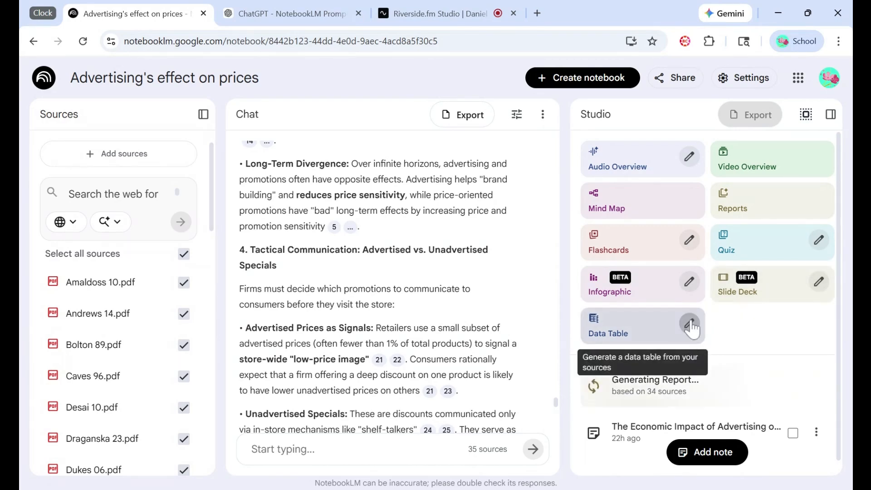
- Start a custom data table with the description "categorize uploads by study time (experimental, quasi-experimental, observational, and other)."
{"action": "scroll", "coordinate": [109, 279], "scroll_direction": "down", "scroll_amount": 5}
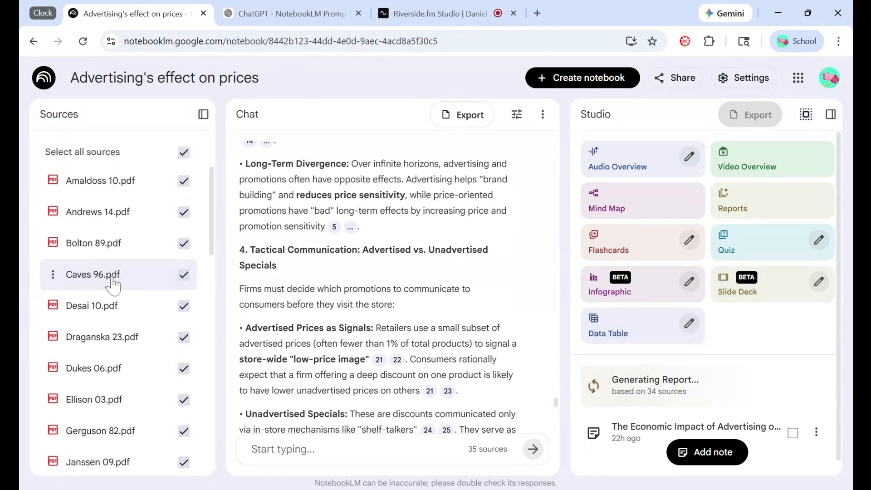
{"action": "scroll", "coordinate": [135, 277], "scroll_direction": "down", "scroll_amount": 13}
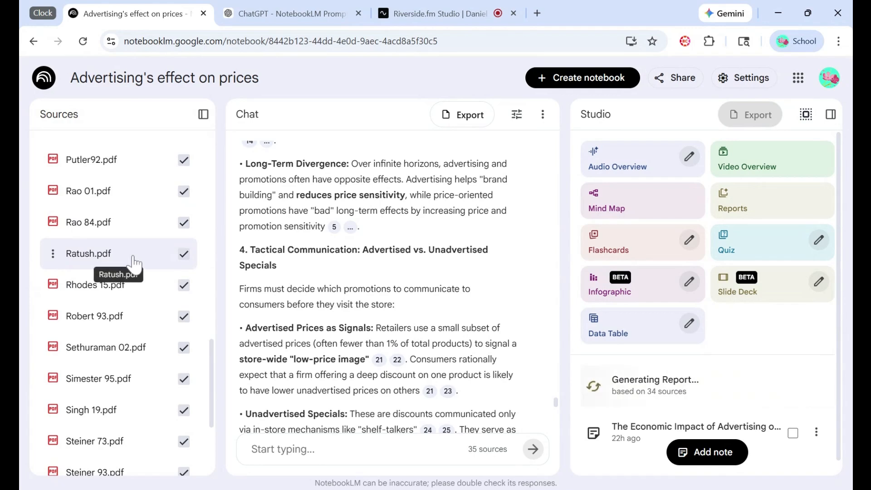
{"action": "left_click", "coordinate": [689, 324]}
{"action": "type", "text": "categoriz"}
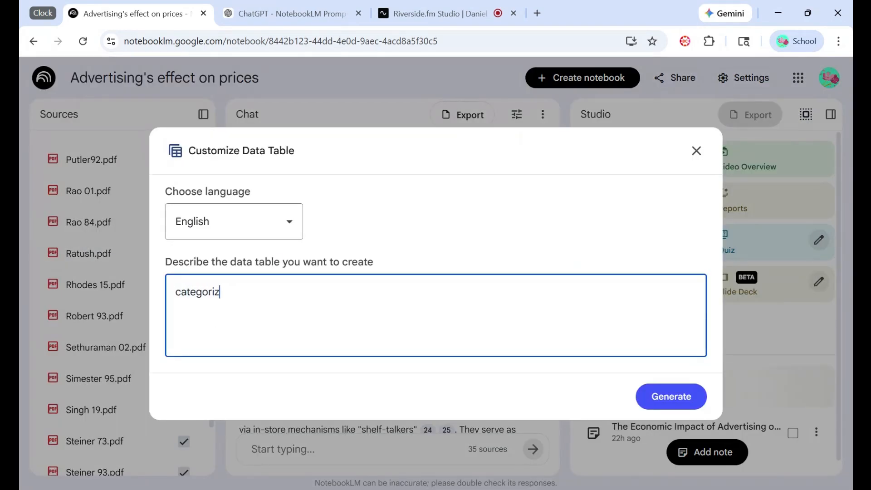
{"action": "type", "text": "e uploads by stud"}
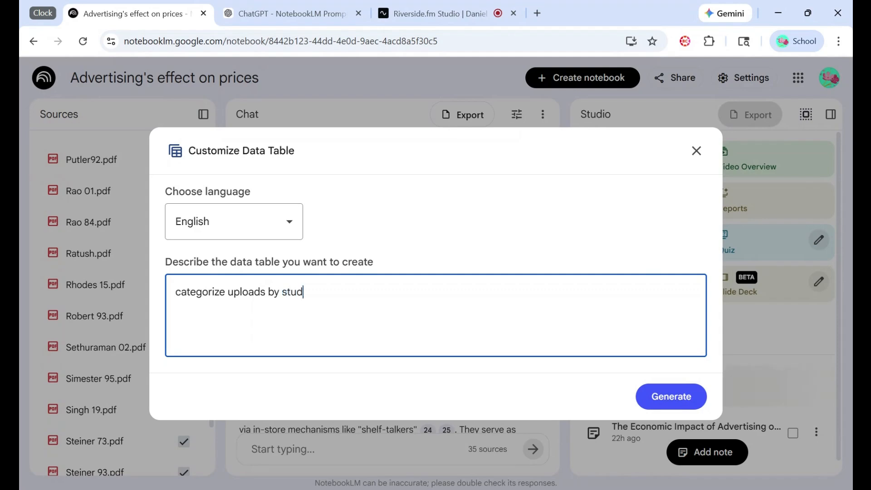
{"action": "type", "text": "y time (experimenta"}
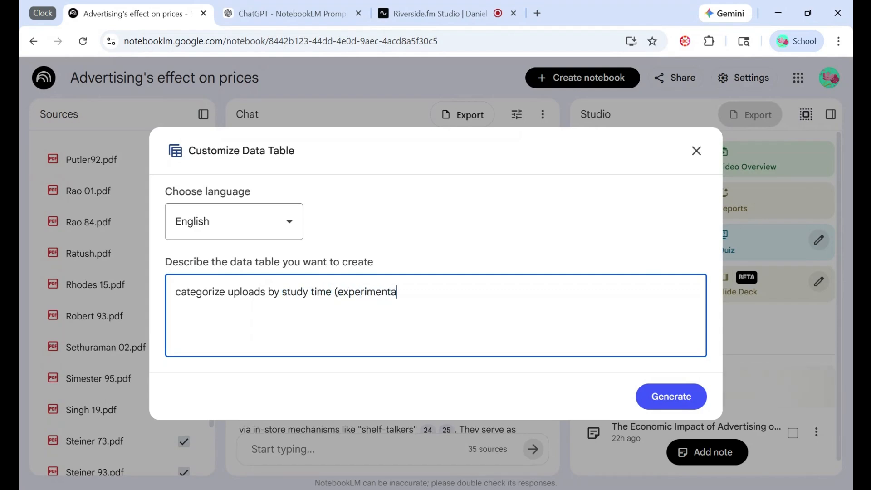
{"action": "type", "text": "l, quasi-experimental, obser"}
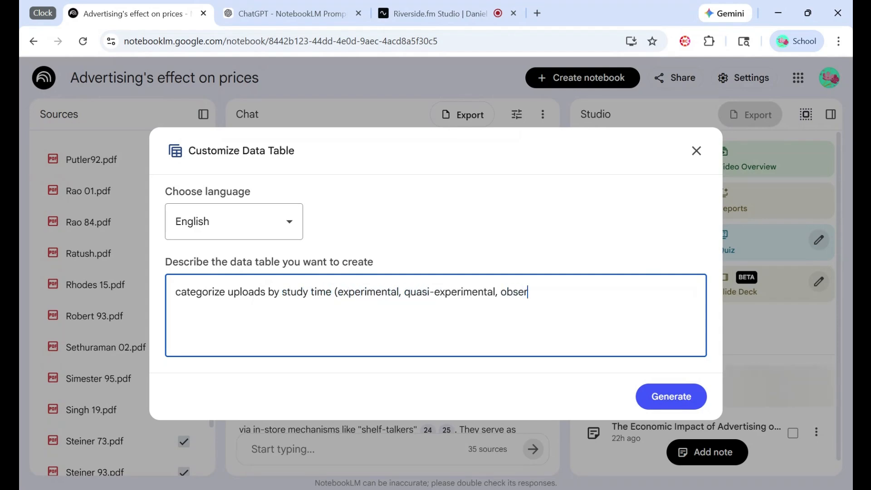
{"action": "type", "text": "vational, and other)"}
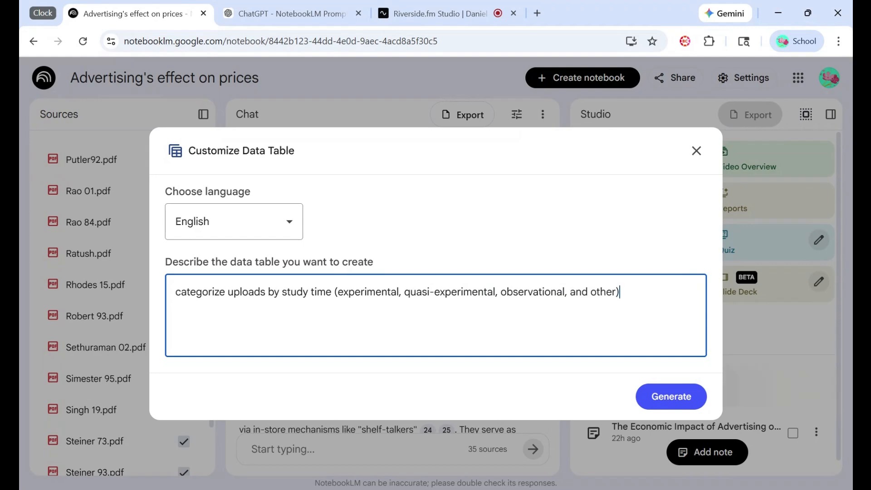
{"action": "type", "text": "."}
- Add a second line to the description: "also add a column stating if it found an increase, decrease, or no effect on prices based on advertising"
{"action": "key", "text": "Return"}
{"action": "type", "text": "also add a column stating if the"}
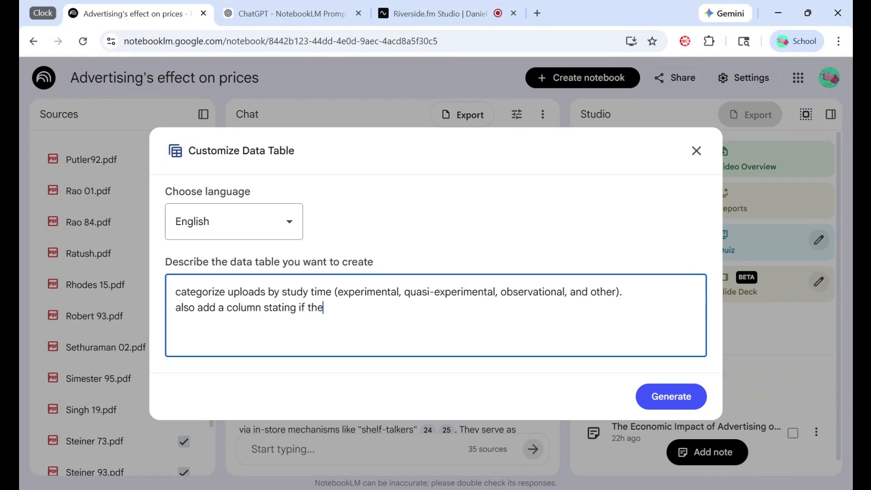
{"action": "key", "text": "BackSpace"}
{"action": "key", "text": "BackSpace"}
{"action": "key", "text": "BackSpace"}
{"action": "type", "text": "it found an increase, "}
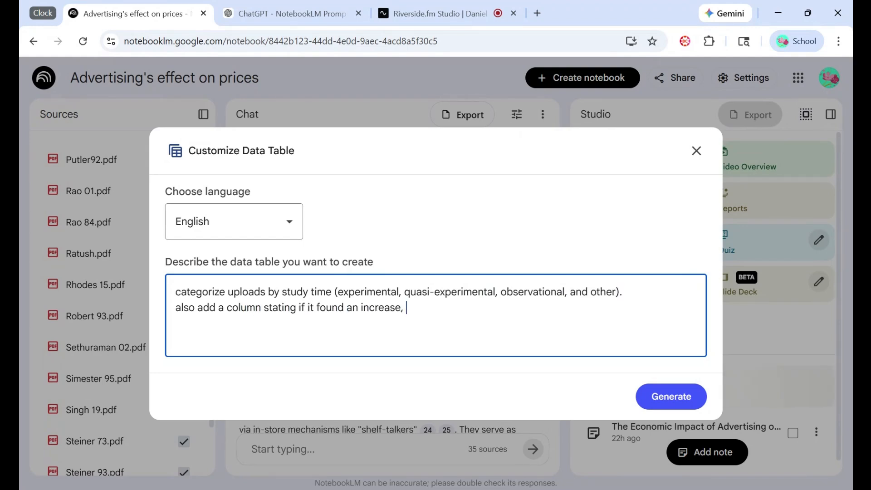
{"action": "type", "text": "decrease, or no effect on "}
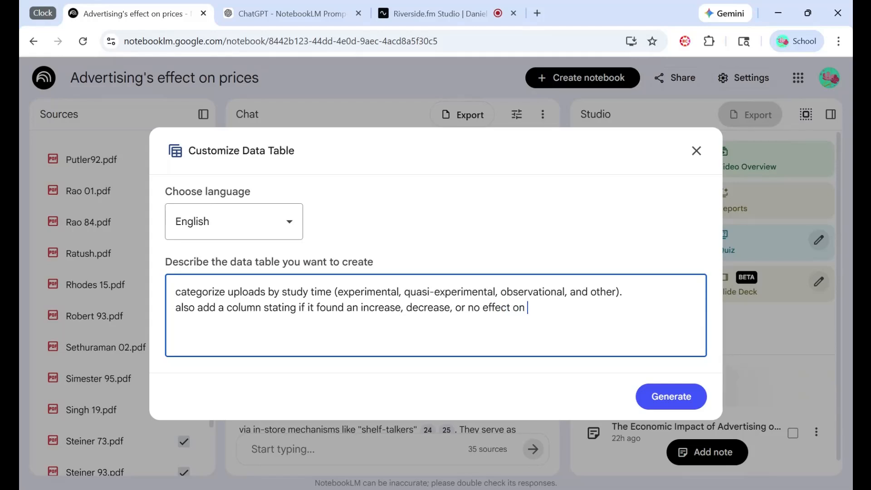
{"action": "type", "text": "prices based on advertising"}
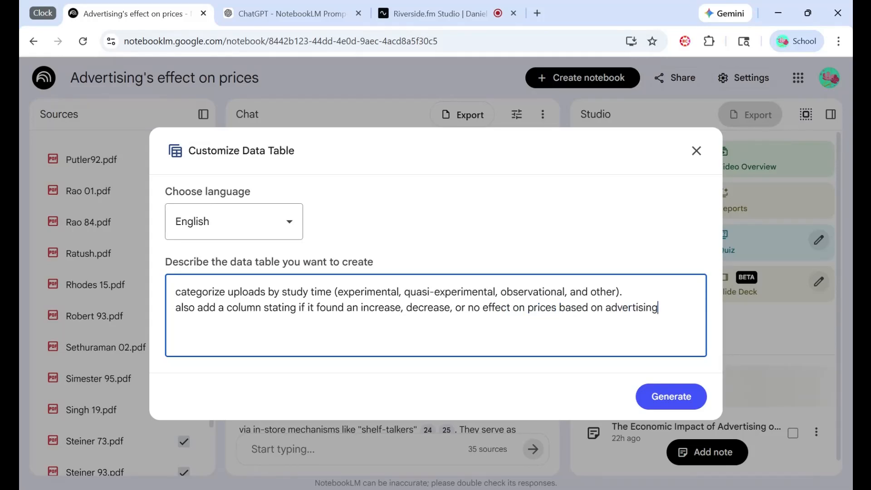
- Correct the word "time" to "type" in the data table description and generate the table
{"action": "double_click", "coordinate": [322, 291]}
{"action": "type", "text": "type"}
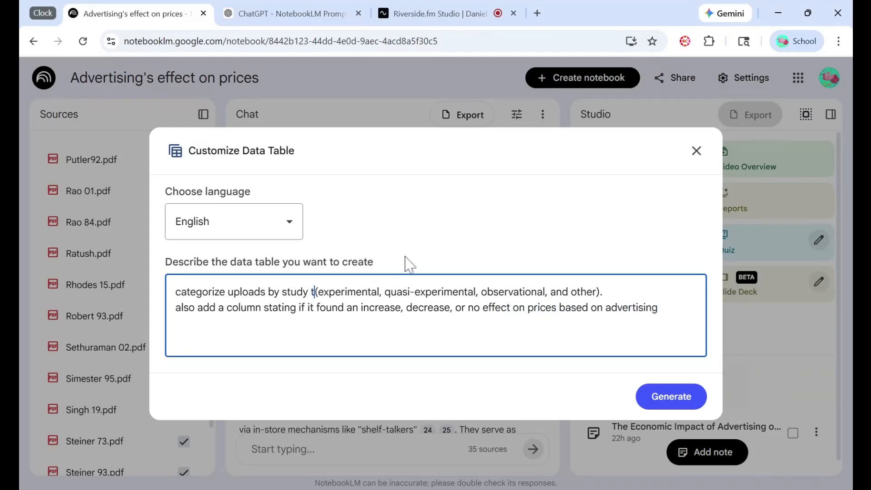
{"action": "left_click", "coordinate": [672, 396]}
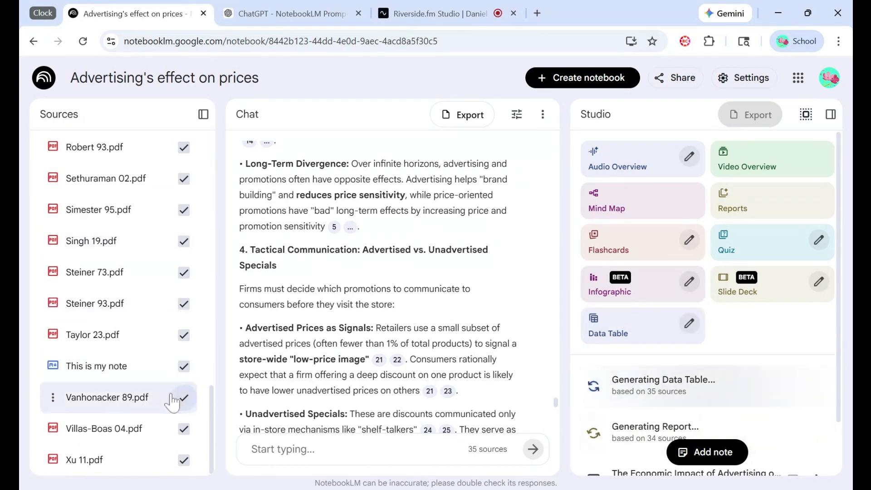
- Open the generated data table and examine its column headings and the first study's source references
{"action": "scroll", "coordinate": [172, 398], "scroll_direction": "up", "scroll_amount": 10}
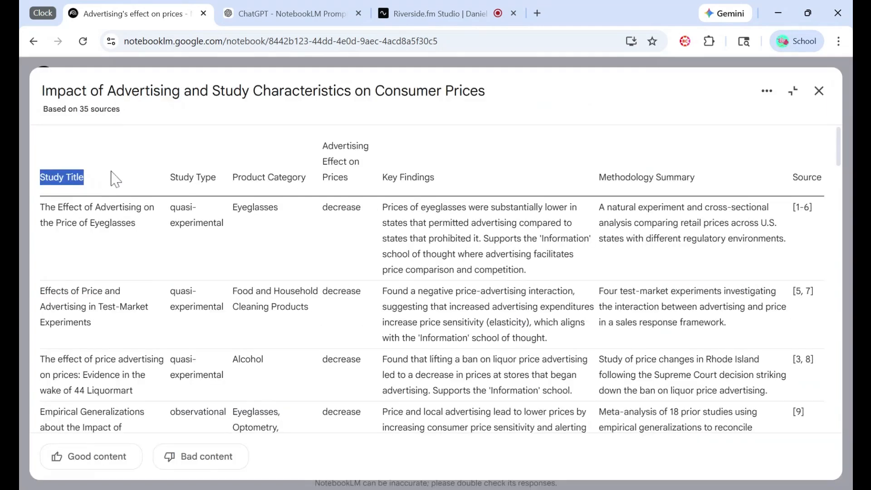
{"action": "left_click_drag", "start_coordinate": [115, 178], "coordinate": [700, 184]}
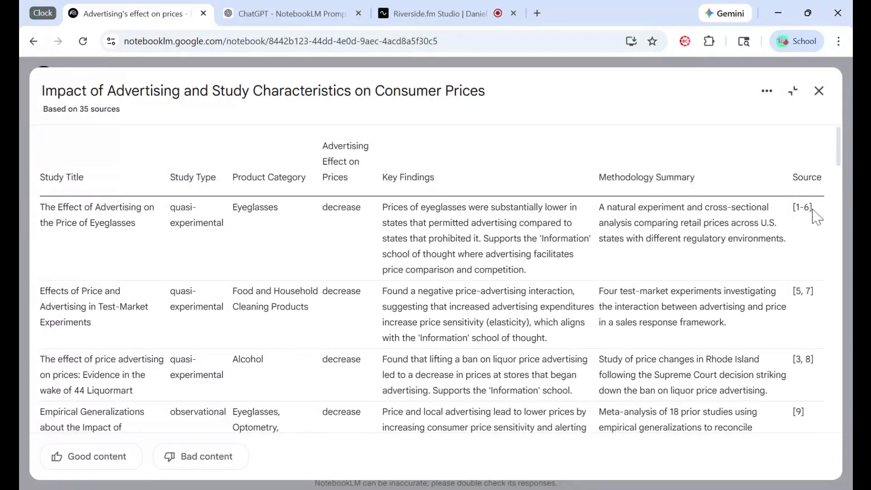
{"action": "left_click_drag", "start_coordinate": [814, 209], "coordinate": [797, 212]}
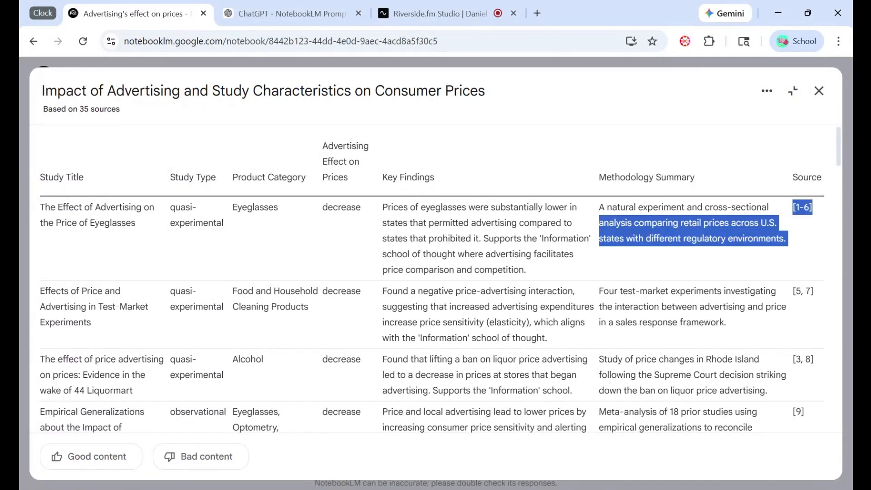
- Look through the remaining studies and the numbered source list in the data table, and close the table
{"action": "scroll", "coordinate": [774, 237], "scroll_direction": "down", "scroll_amount": 20}
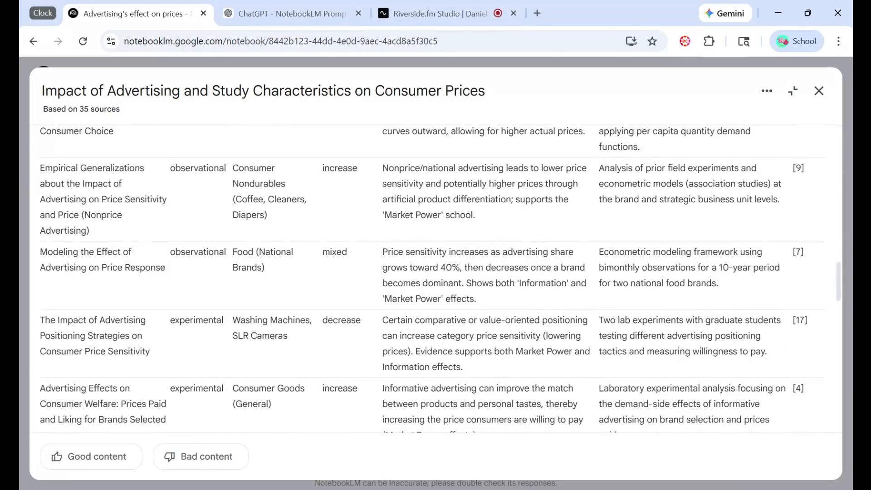
{"action": "scroll", "coordinate": [626, 273], "scroll_direction": "down", "scroll_amount": 4}
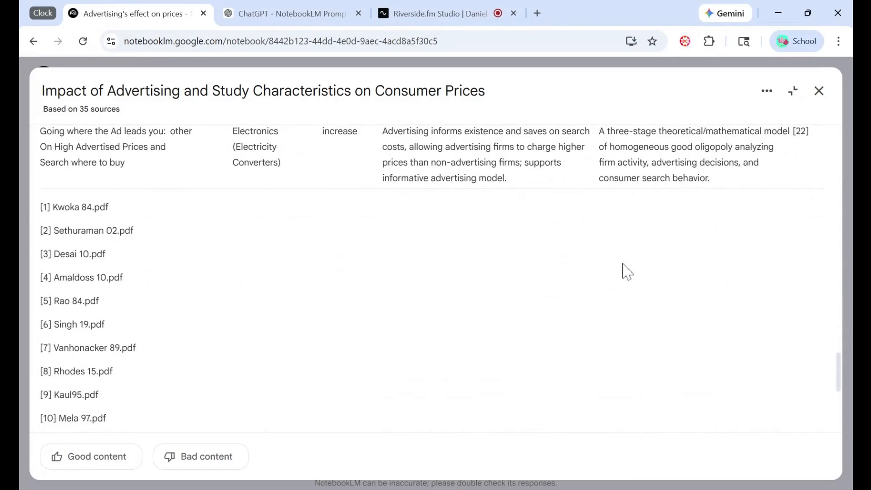
{"action": "scroll", "coordinate": [627, 274], "scroll_direction": "down", "scroll_amount": 6}
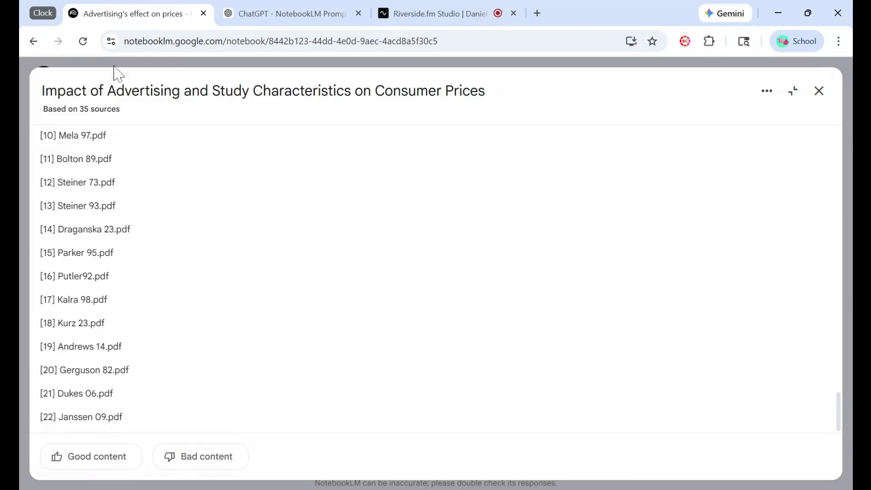
{"action": "scroll", "coordinate": [177, 370], "scroll_direction": "up", "scroll_amount": 1}
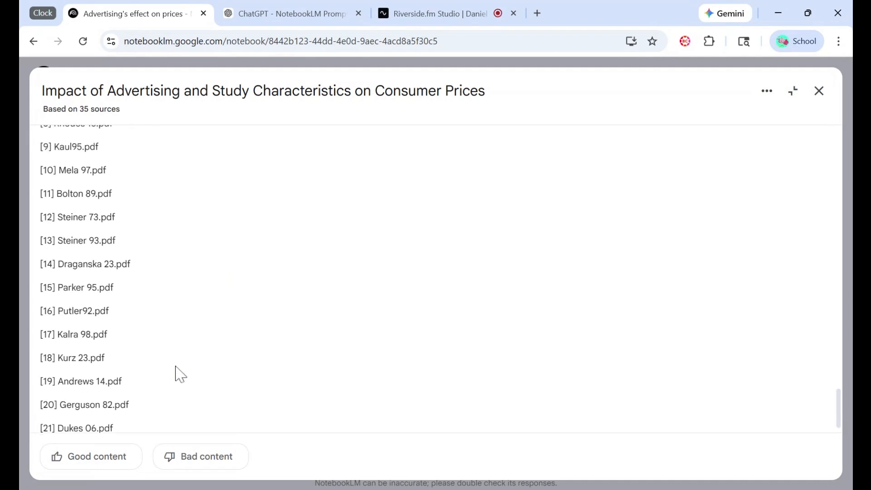
{"action": "scroll", "coordinate": [814, 247], "scroll_direction": "up", "scroll_amount": 10}
{"action": "scroll", "coordinate": [823, 384], "scroll_direction": "down", "scroll_amount": 8}
{"action": "left_click_drag", "start_coordinate": [821, 375], "coordinate": [830, 358]}
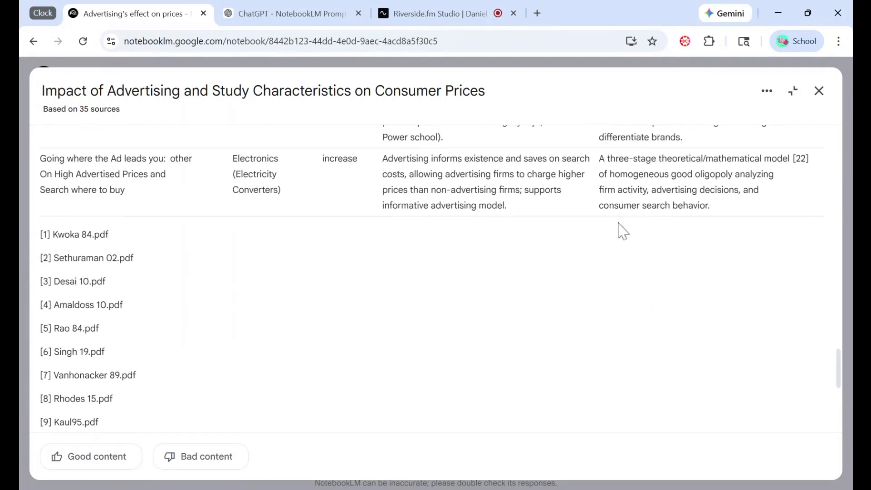
{"action": "scroll", "coordinate": [611, 224], "scroll_direction": "up", "scroll_amount": 15}
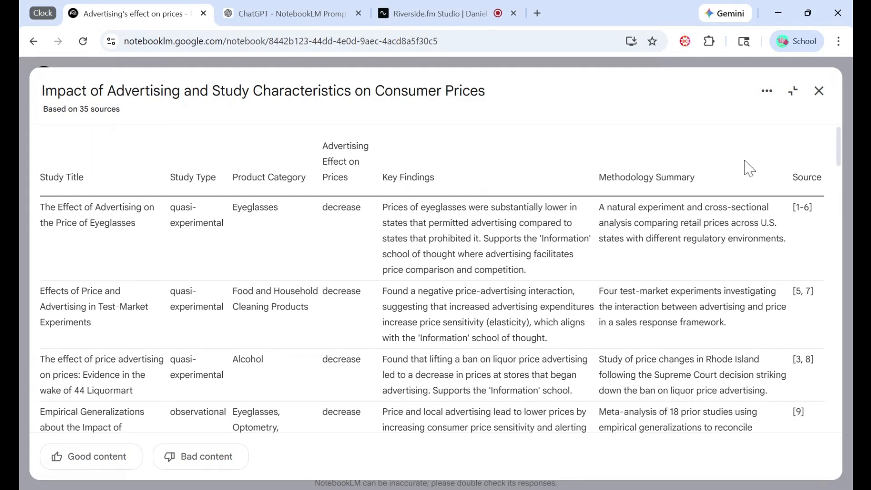
{"action": "left_click", "coordinate": [820, 92]}
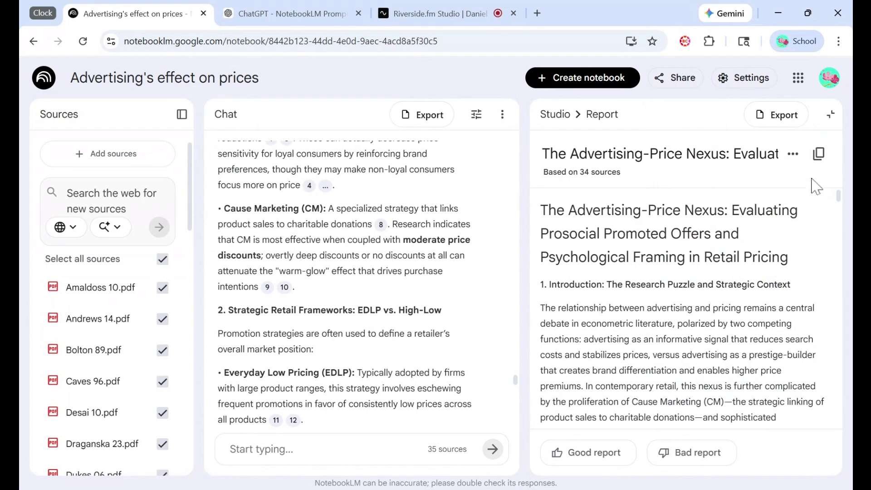
- Open the report's custom prompt, read through its section, style and output format requirements, and close it
{"action": "left_click", "coordinate": [793, 154]}
{"action": "scroll", "coordinate": [699, 327], "scroll_direction": "down", "scroll_amount": 5}
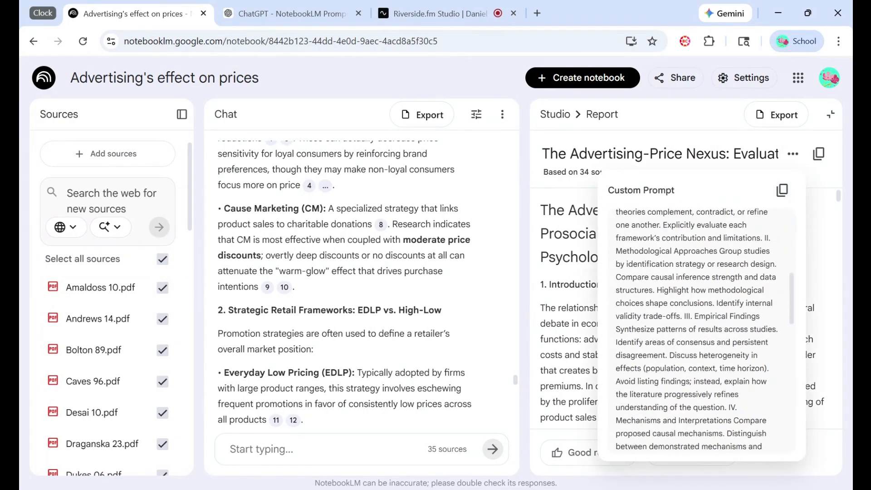
{"action": "scroll", "coordinate": [699, 327], "scroll_direction": "down", "scroll_amount": 5}
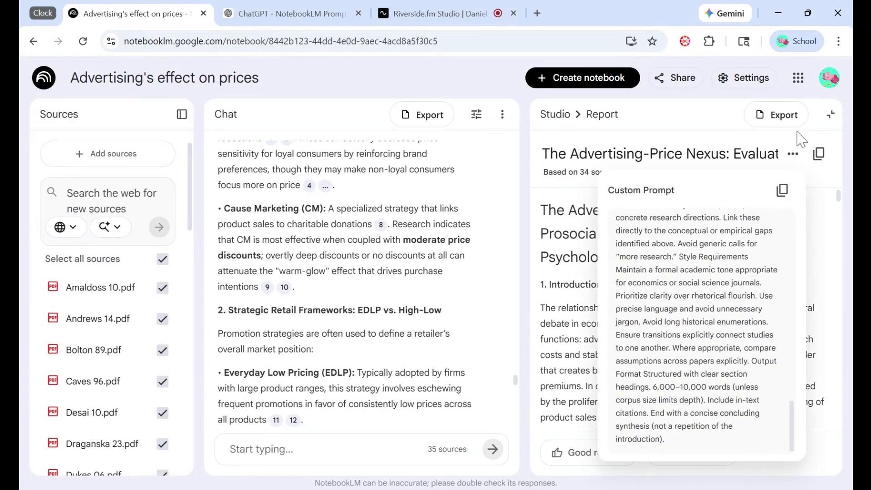
{"action": "left_click", "coordinate": [794, 156]}
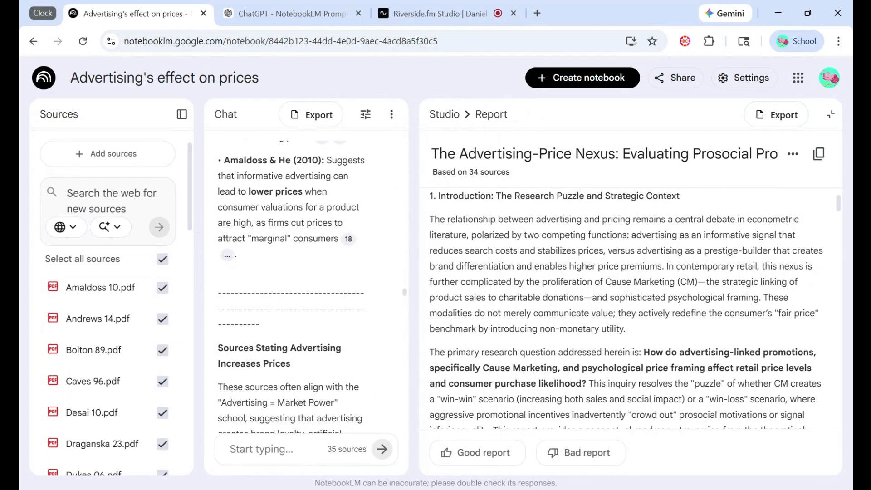
- Look through the report's introduction, theoretical foundations and methodological approaches sections
{"action": "scroll", "coordinate": [626, 295], "scroll_direction": "up", "scroll_amount": 2}
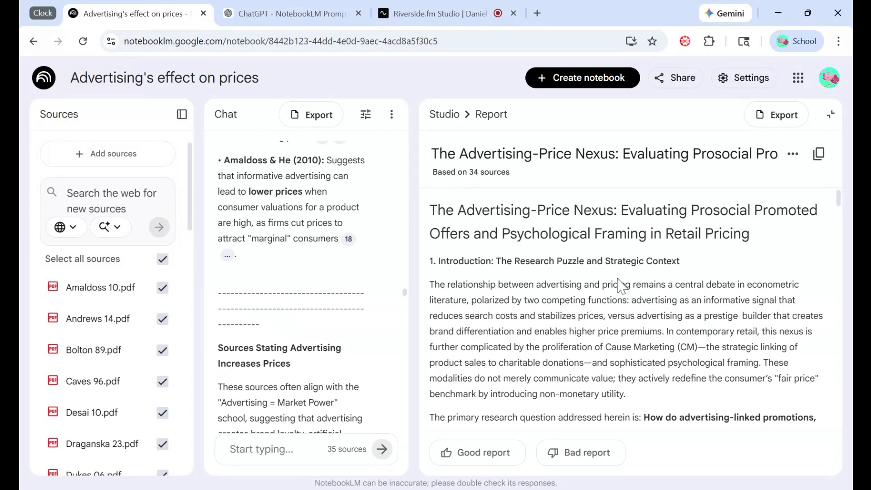
{"action": "scroll", "coordinate": [636, 295], "scroll_direction": "down", "scroll_amount": 10}
{"action": "scroll", "coordinate": [632, 288], "scroll_direction": "down", "scroll_amount": 5}
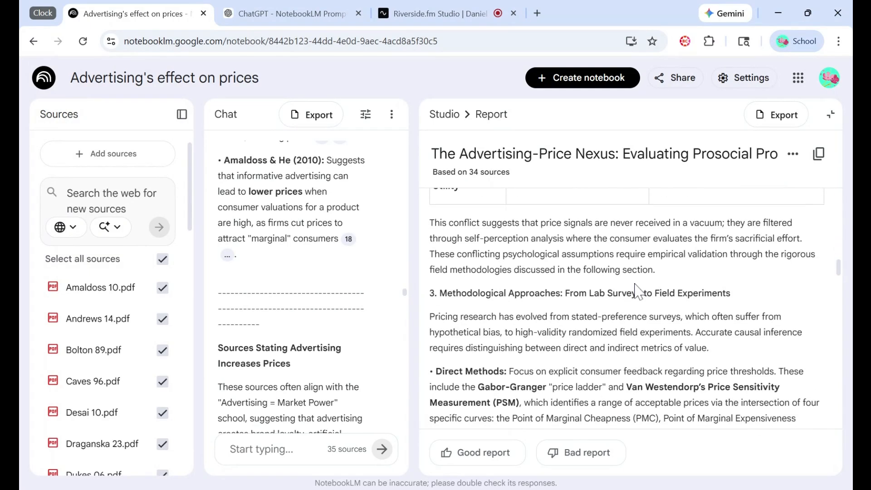
{"action": "scroll", "coordinate": [583, 334], "scroll_direction": "down", "scroll_amount": 3}
{"action": "scroll", "coordinate": [586, 256], "scroll_direction": "down", "scroll_amount": 3}
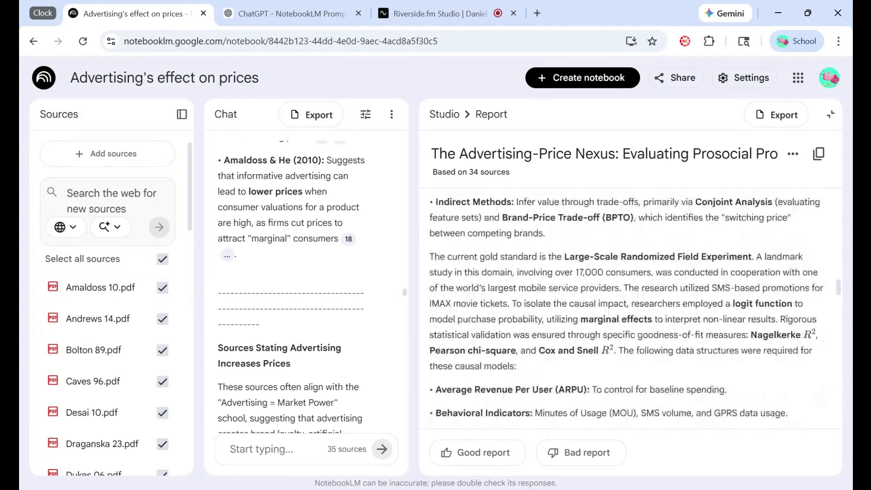
{"action": "scroll", "coordinate": [586, 257], "scroll_direction": "down", "scroll_amount": 4}
{"action": "scroll", "coordinate": [585, 257], "scroll_direction": "up", "scroll_amount": 2}
{"action": "scroll", "coordinate": [586, 256], "scroll_direction": "up", "scroll_amount": 10}
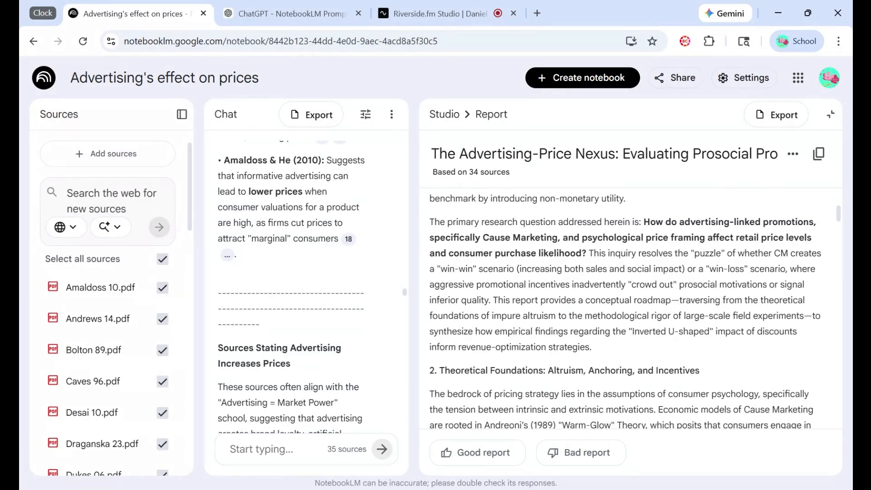
{"action": "scroll", "coordinate": [626, 309], "scroll_direction": "down", "scroll_amount": 3}
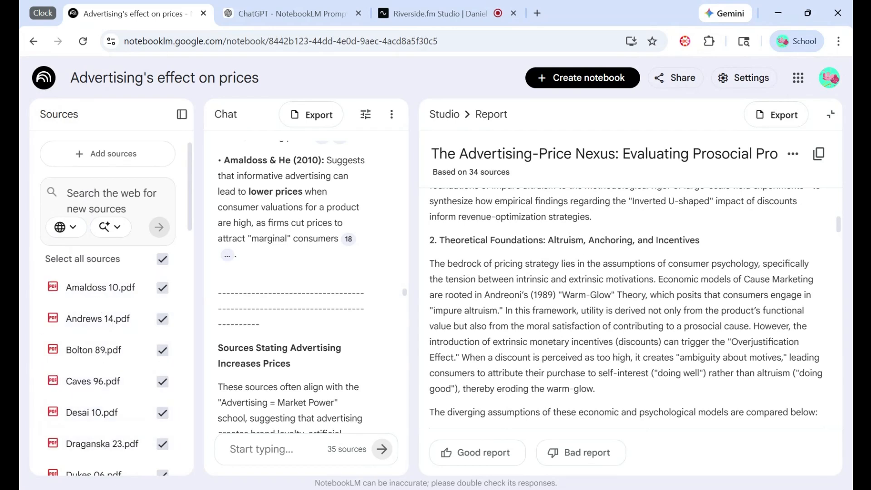
- Examine the report's empirical findings, mechanisms, synthesis and future research sections, and return to its beginning
{"action": "scroll", "coordinate": [835, 309], "scroll_direction": "down", "scroll_amount": 15}
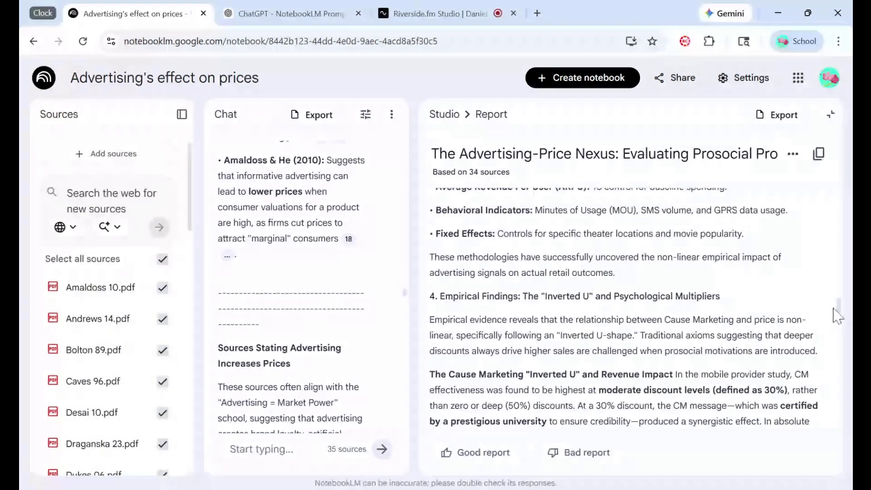
{"action": "scroll", "coordinate": [835, 327], "scroll_direction": "down", "scroll_amount": 6}
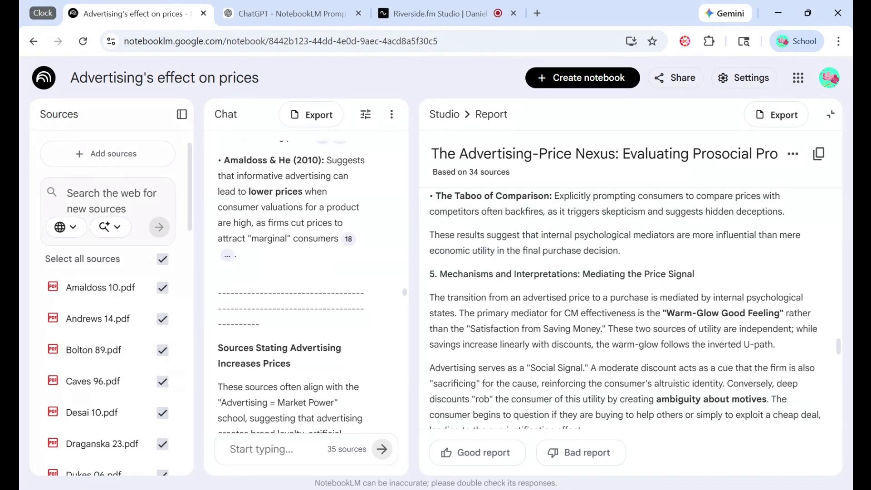
{"action": "scroll", "coordinate": [558, 291], "scroll_direction": "down", "scroll_amount": 5}
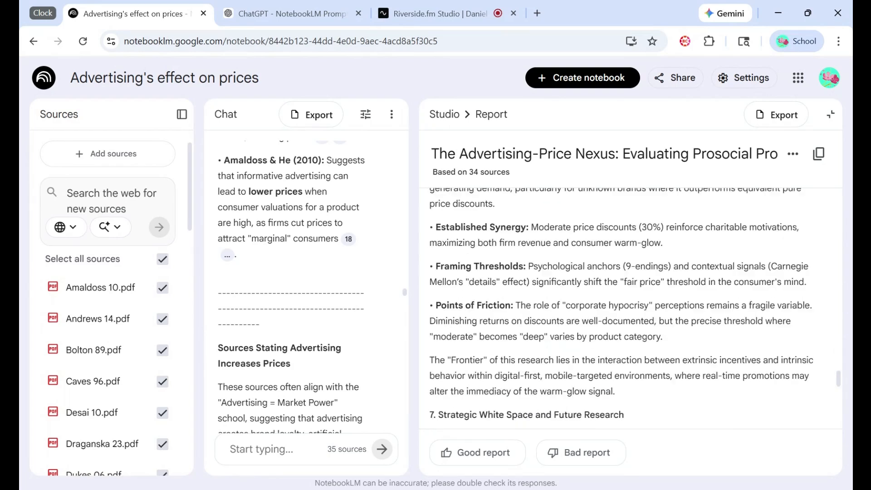
{"action": "scroll", "coordinate": [608, 354], "scroll_direction": "down", "scroll_amount": 4}
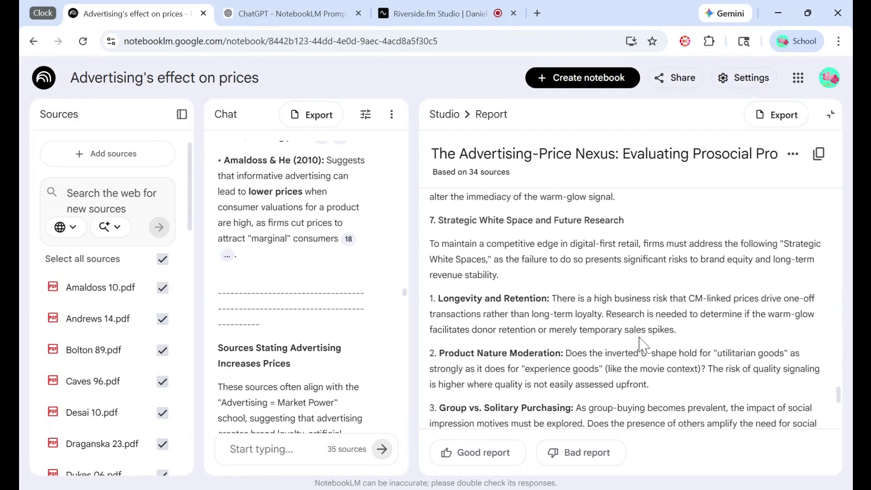
{"action": "scroll", "coordinate": [644, 345], "scroll_direction": "up", "scroll_amount": 1}
{"action": "scroll", "coordinate": [644, 345], "scroll_direction": "up", "scroll_amount": 4}
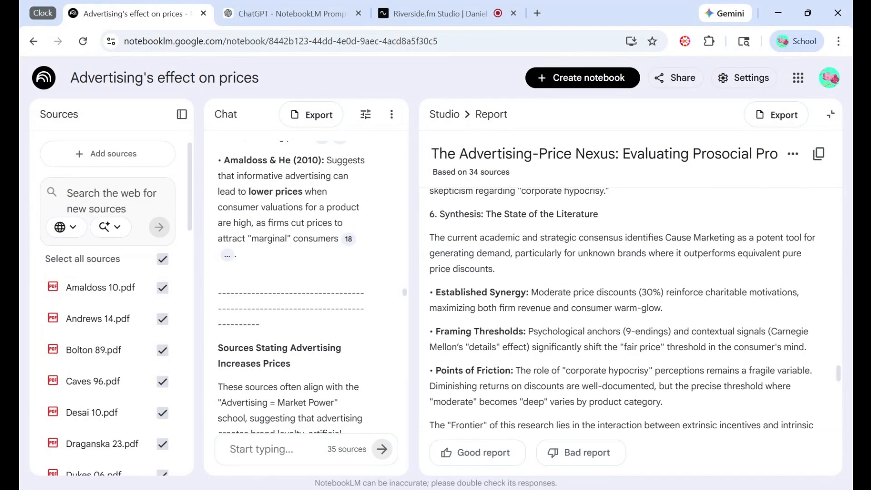
{"action": "scroll", "coordinate": [694, 317], "scroll_direction": "up", "scroll_amount": 1}
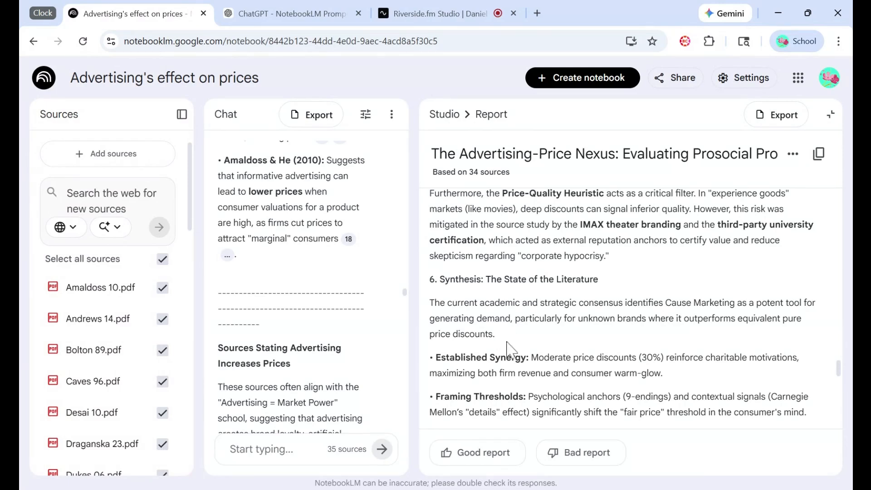
{"action": "scroll", "coordinate": [507, 343], "scroll_direction": "up", "scroll_amount": 20}
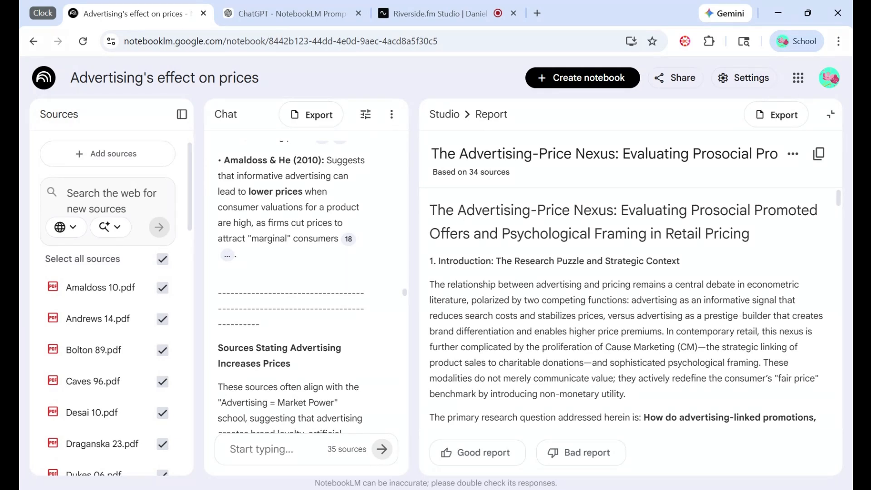
- Widen the chat pane slightly and re-examine the report's introduction, briefly highlighting the word "debate"
{"action": "scroll", "coordinate": [626, 309], "scroll_direction": "down", "scroll_amount": 5}
{"action": "left_click_drag", "start_coordinate": [414, 288], "coordinate": [450, 287]}
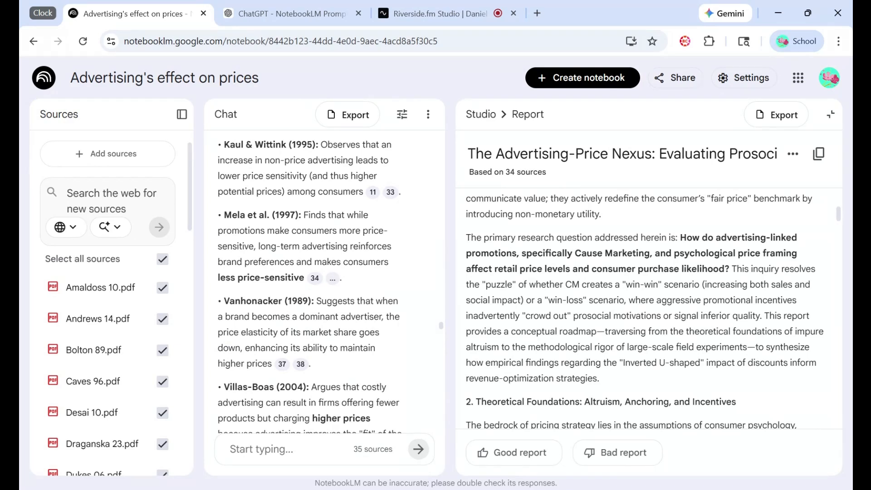
{"action": "scroll", "coordinate": [649, 308], "scroll_direction": "up", "scroll_amount": 3}
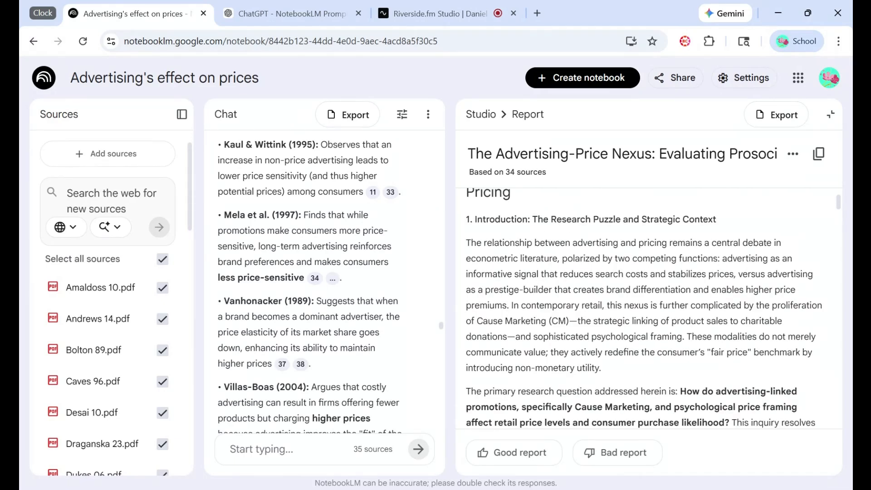
{"action": "double_click", "coordinate": [757, 243]}
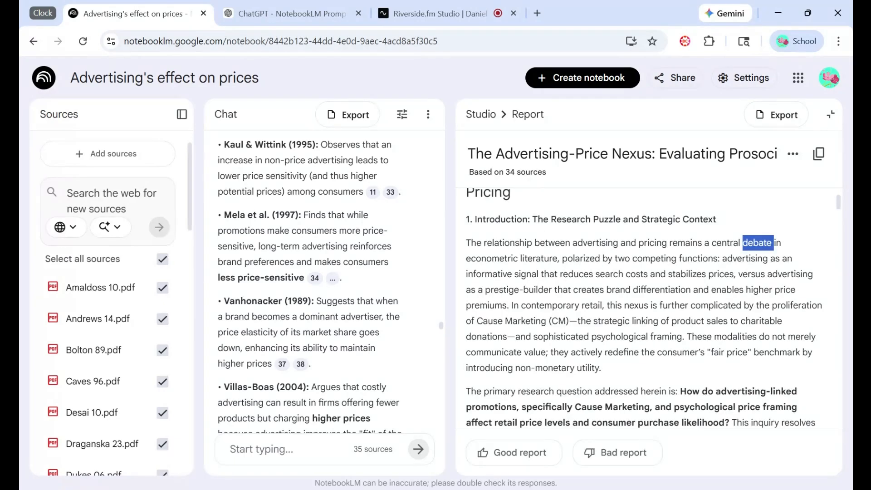
{"action": "left_click", "coordinate": [650, 375]}
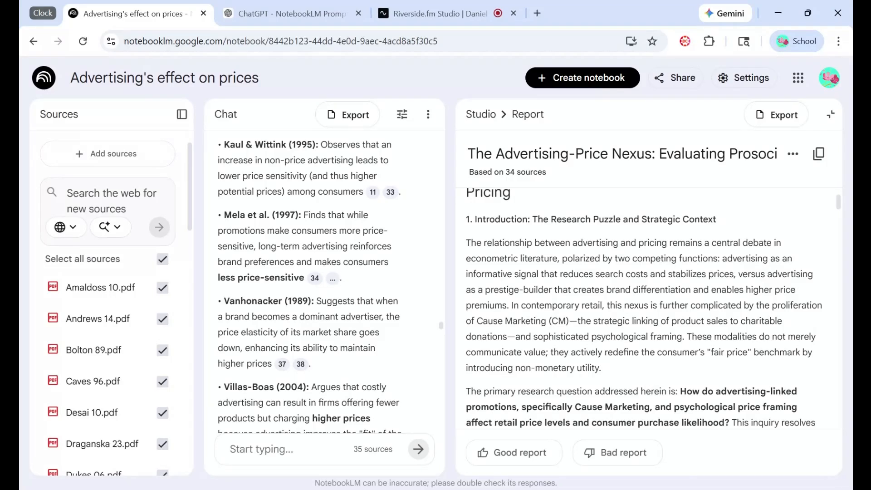
- Review the report's primary research question, theoretical foundations and methods once more, and close the report
{"action": "scroll", "coordinate": [645, 309], "scroll_direction": "down", "scroll_amount": 4}
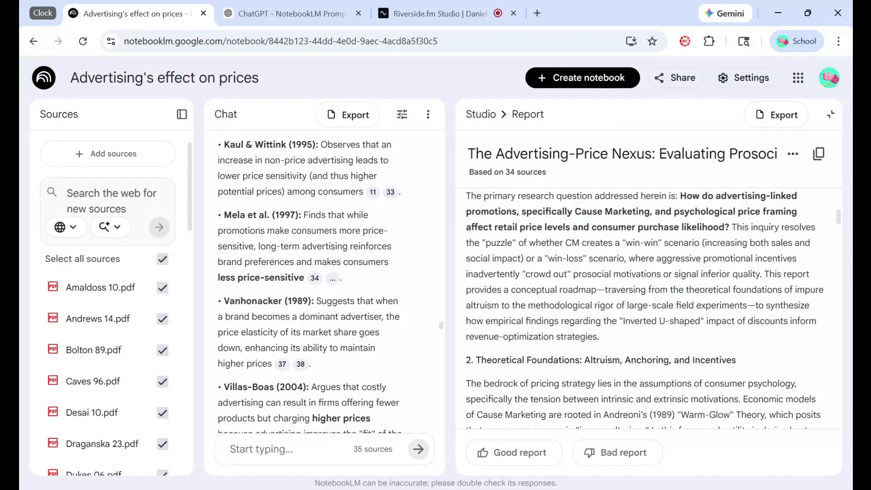
{"action": "scroll", "coordinate": [677, 274], "scroll_direction": "down", "scroll_amount": 1}
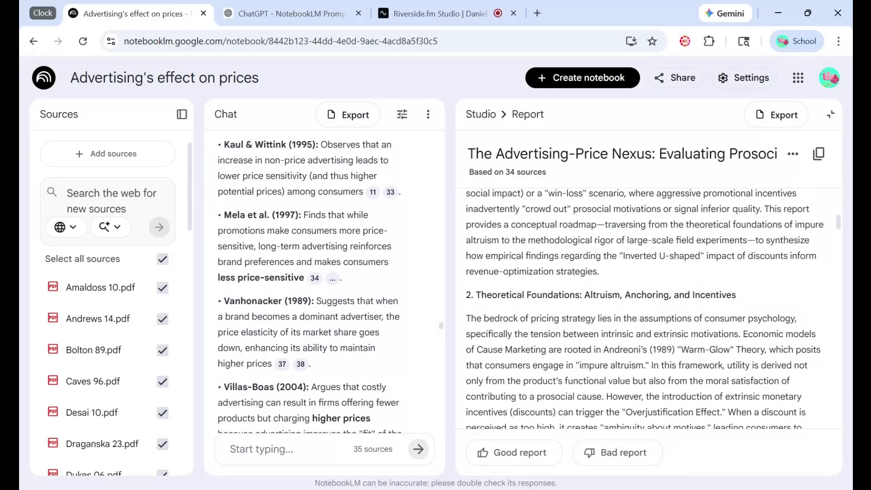
{"action": "scroll", "coordinate": [622, 277], "scroll_direction": "down", "scroll_amount": 10}
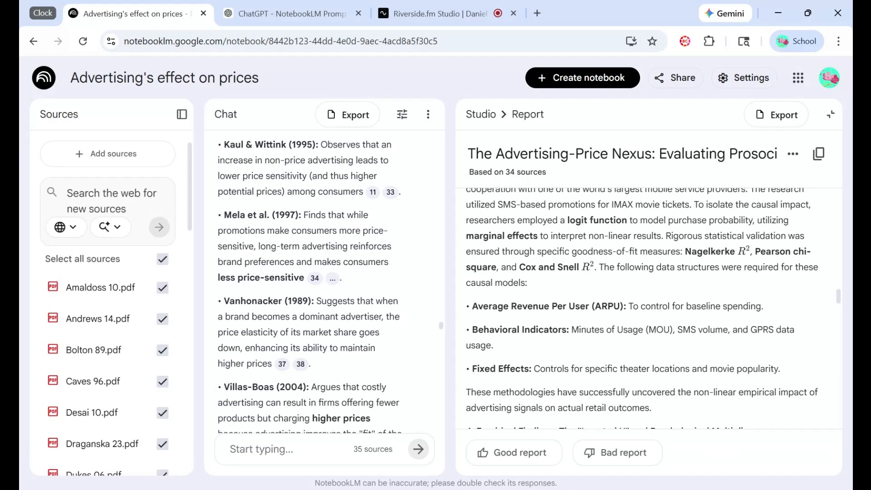
{"action": "scroll", "coordinate": [649, 309], "scroll_direction": "up", "scroll_amount": 10}
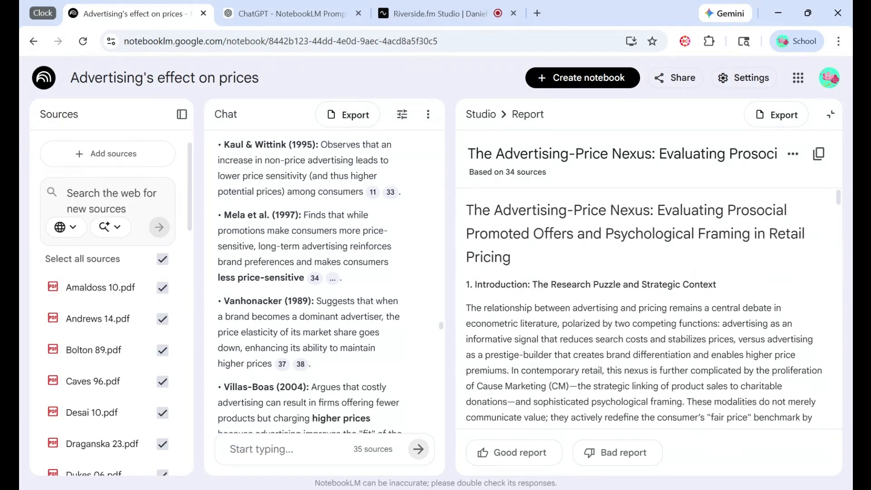
{"action": "left_click", "coordinate": [830, 114]}
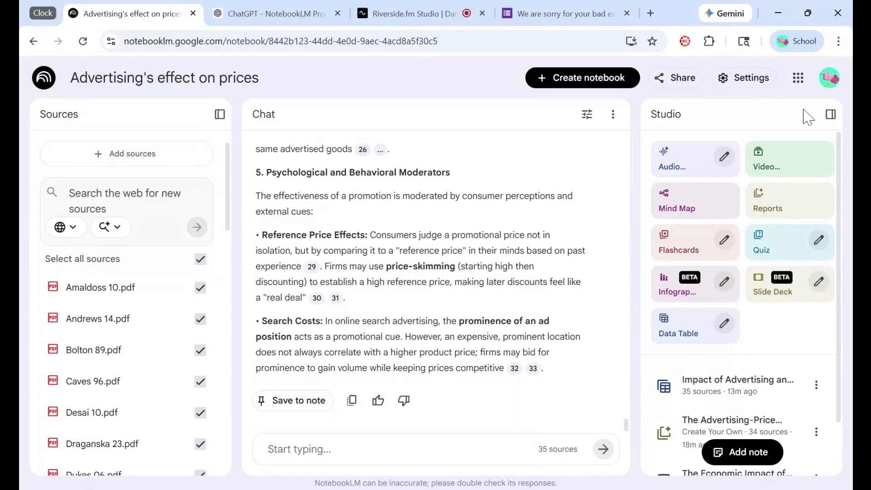